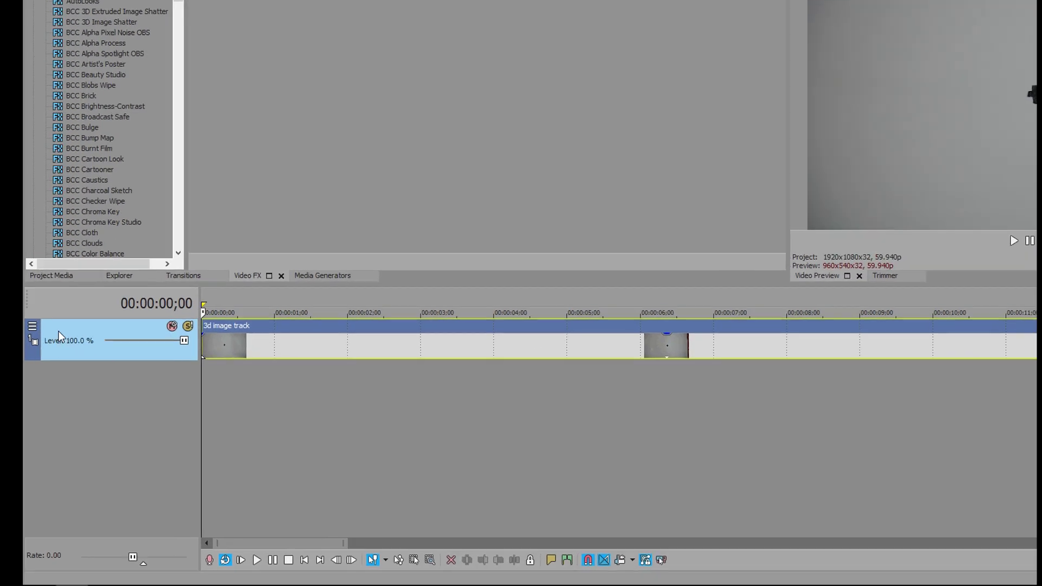
Insert a new video track and Ctrl-drag a copy of the footage clip onto it.
right_click(20, 352)
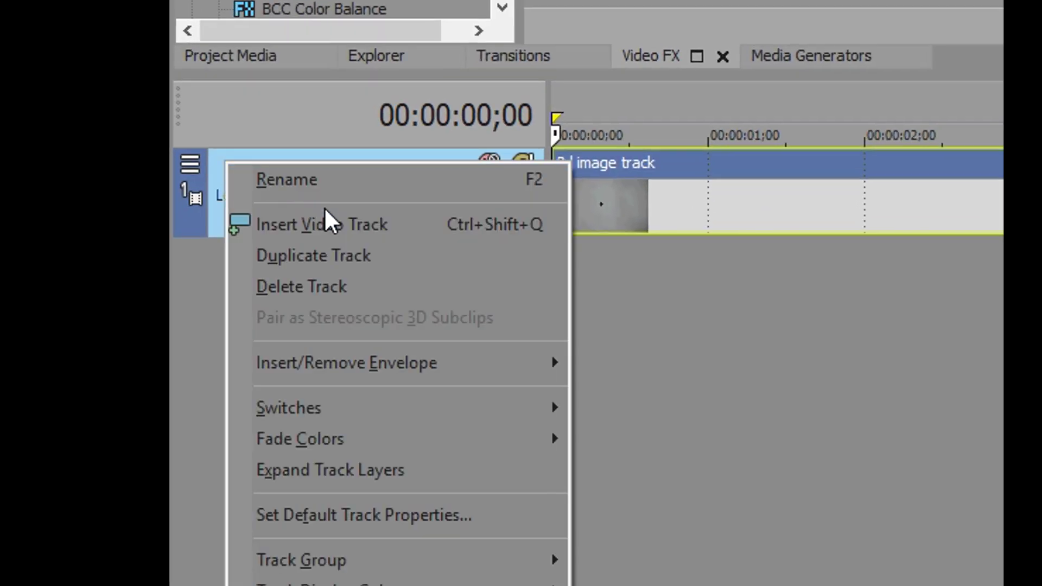
click(58, 370)
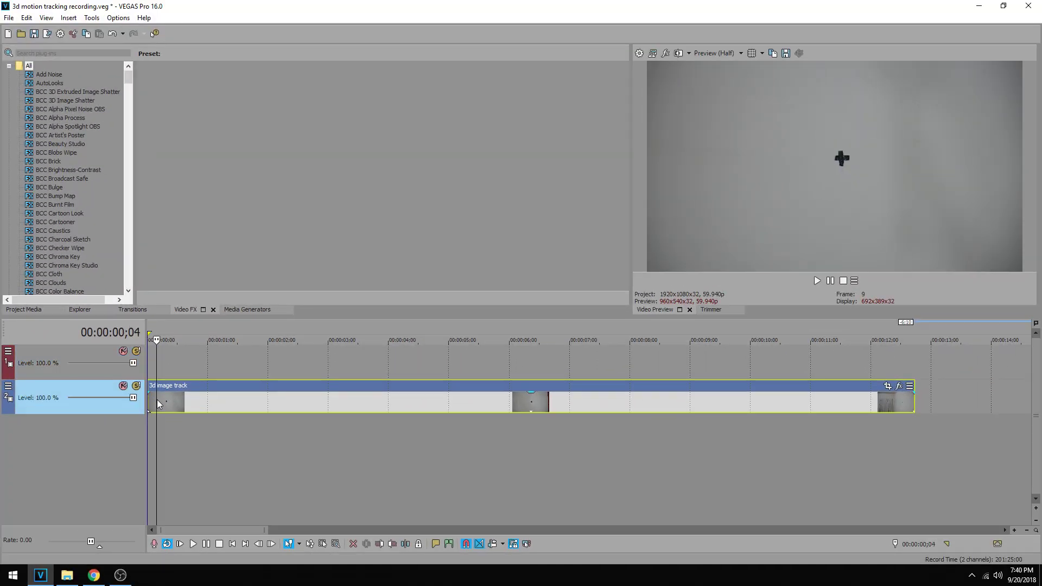
drag(170, 408, 148, 369)
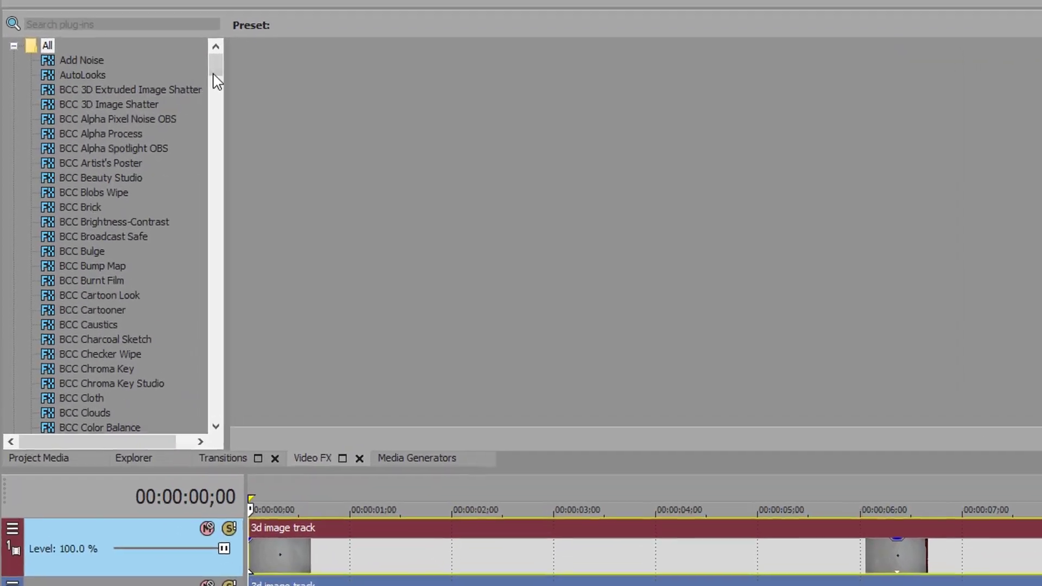
Select Bézier Masking in Video FX and pick its Circle preset.
drag(127, 81, 128, 152)
drag(295, 235, 283, 305)
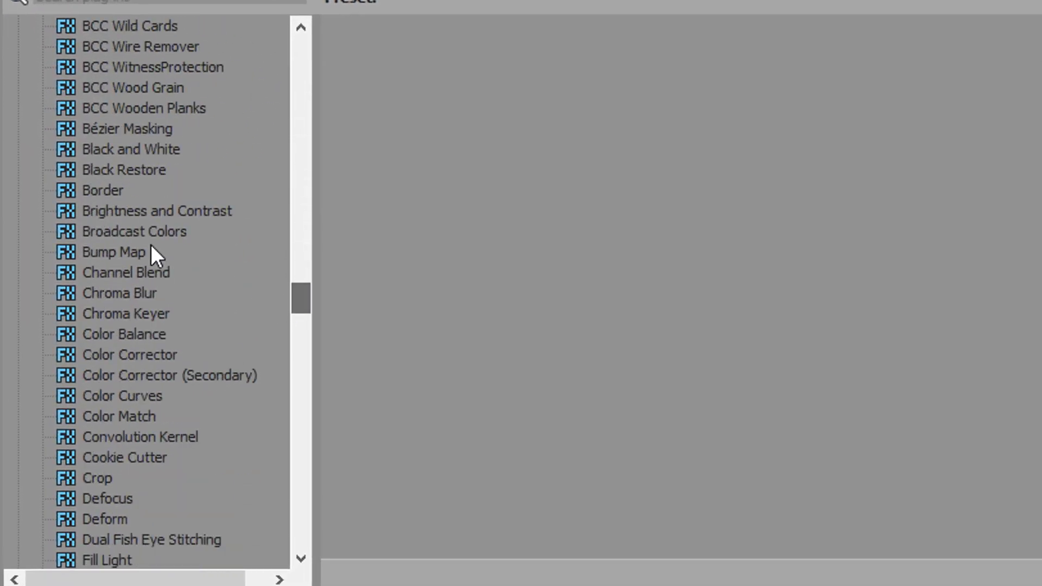
click(120, 129)
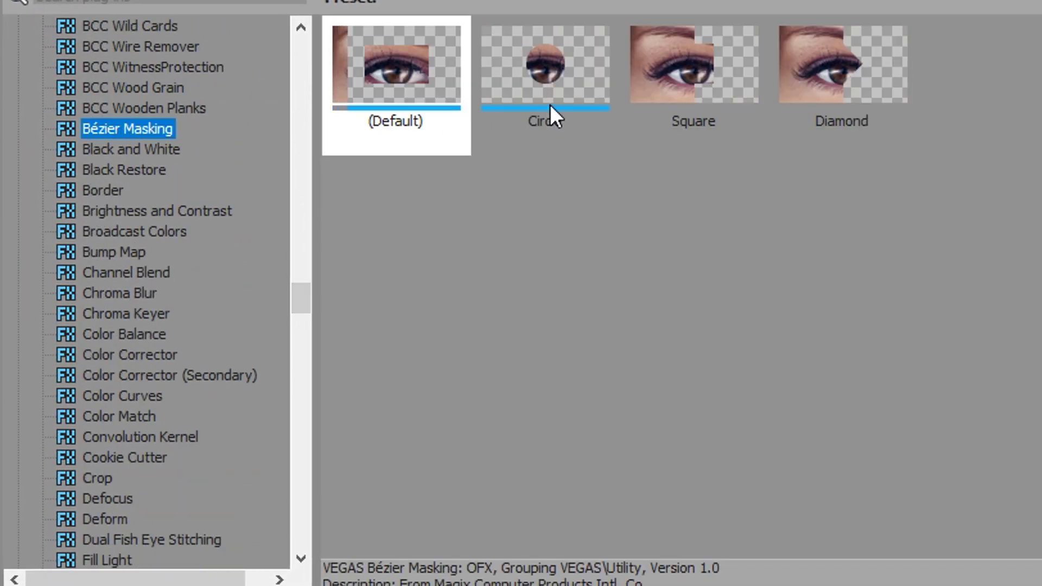
click(532, 68)
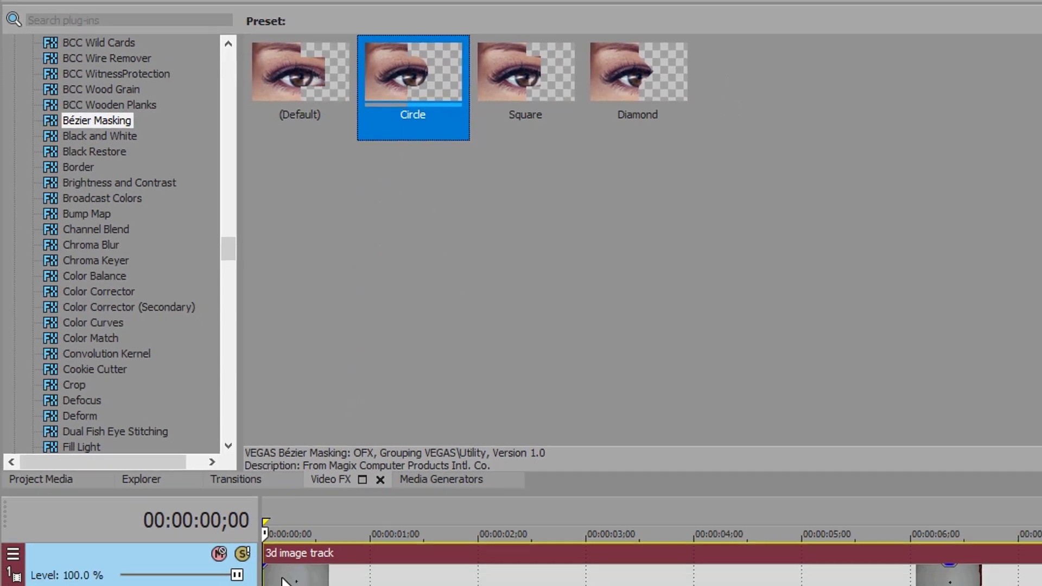
Apply the Circle preset to the top footage clip and track Mask 1 through the entire clip.
drag(283, 580, 284, 580)
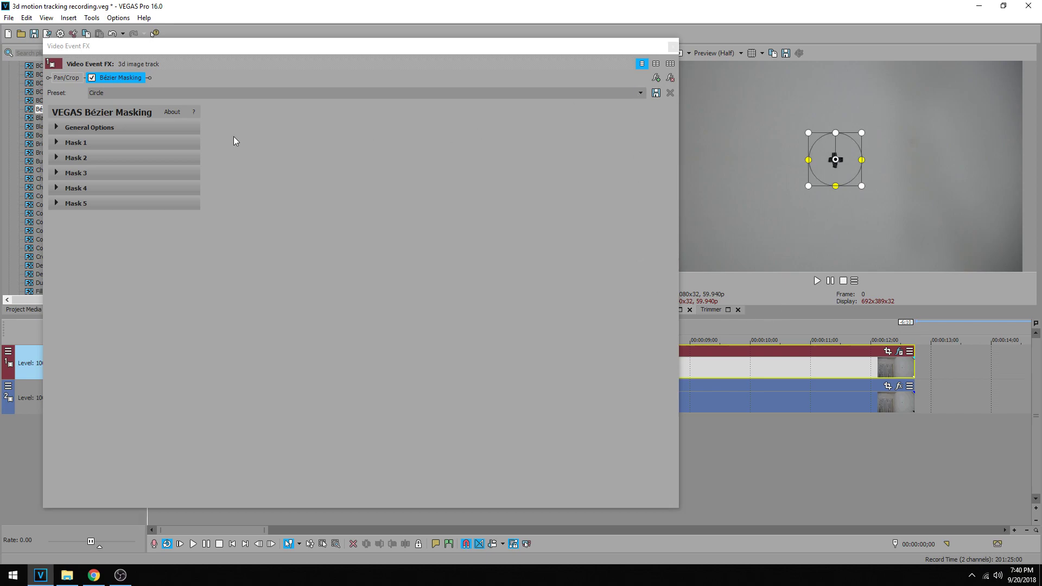
click(65, 143)
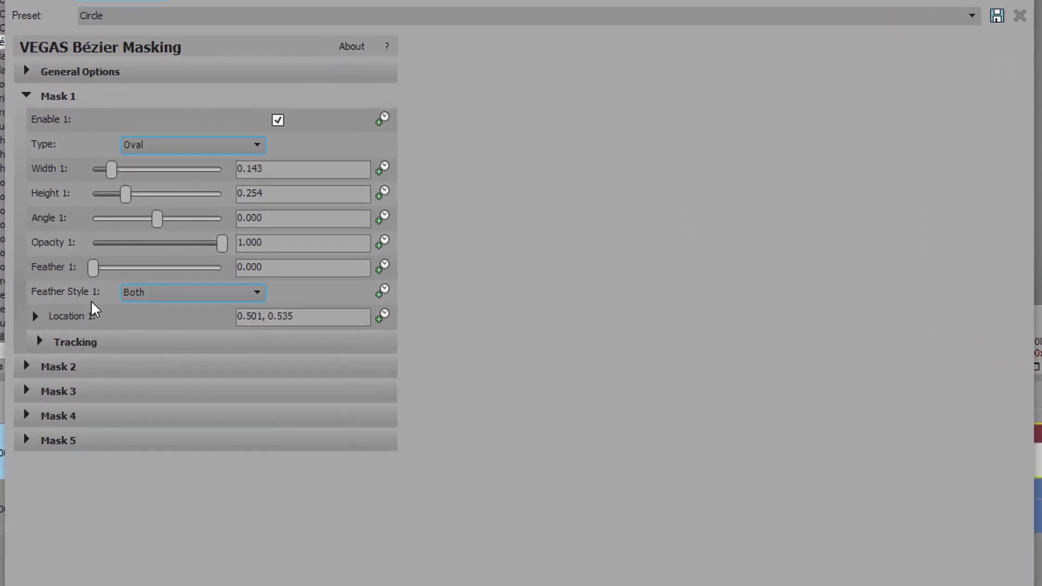
click(41, 341)
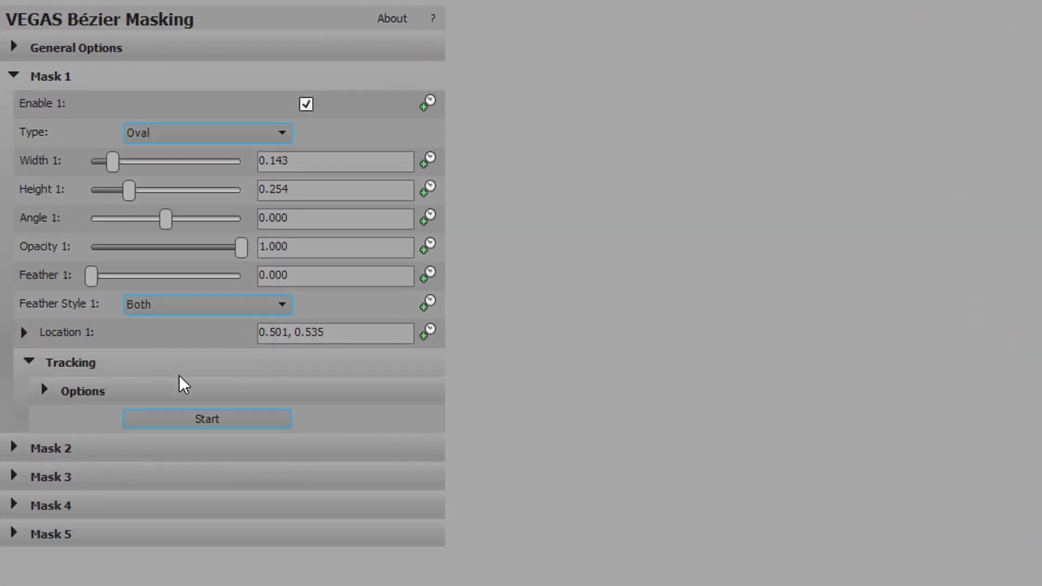
click(238, 422)
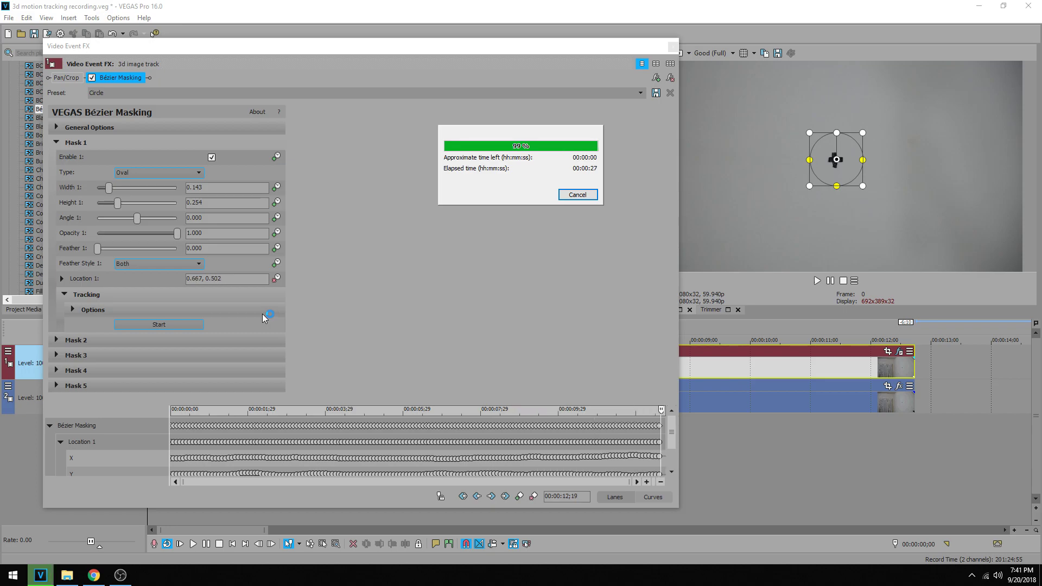
click(673, 48)
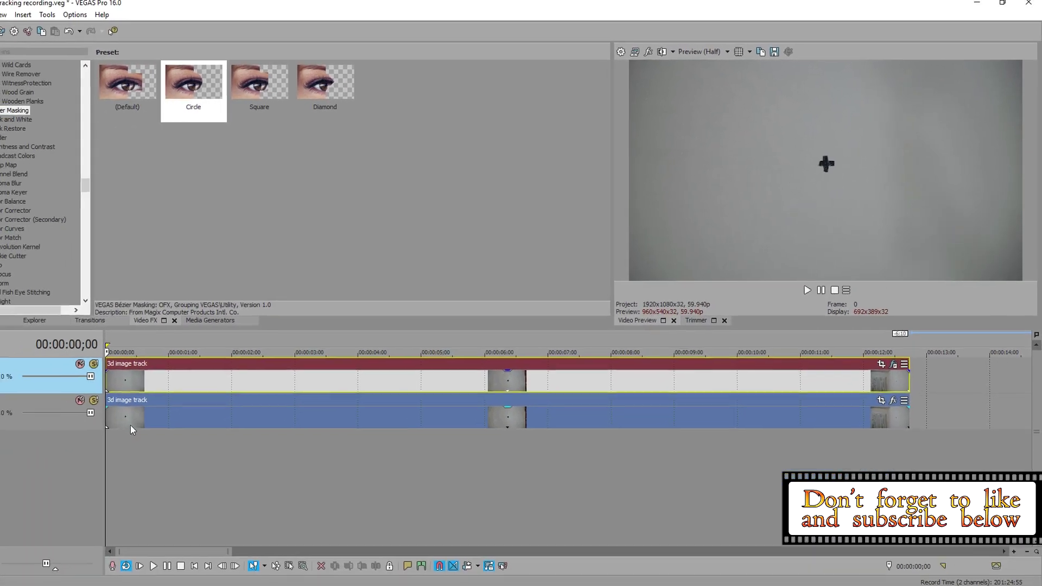
Add a new top video track holding the syf_SITE_MERCH logo, extended to the footage length.
right_click(27, 363)
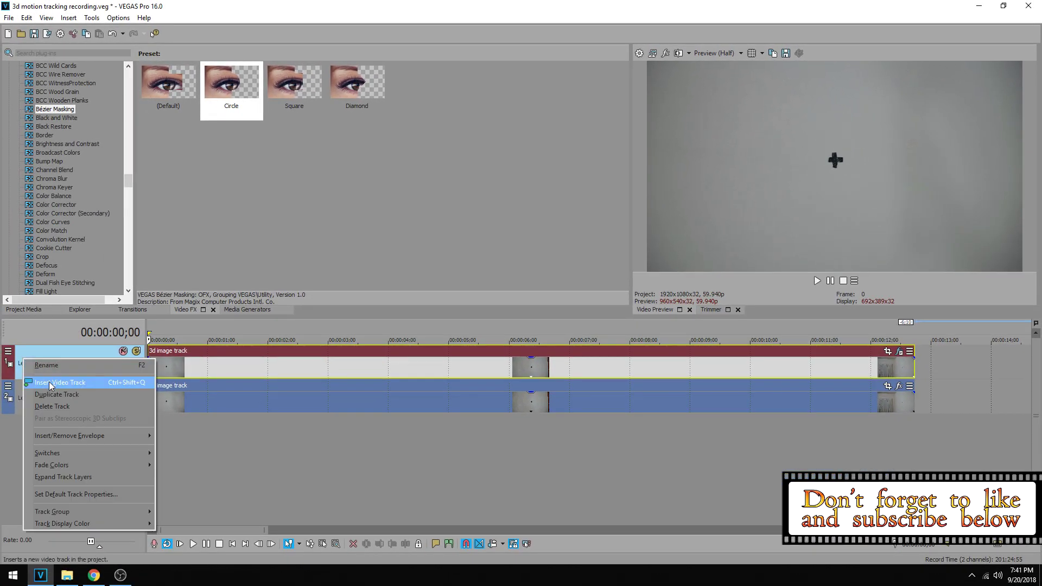
click(79, 380)
key(super+e)
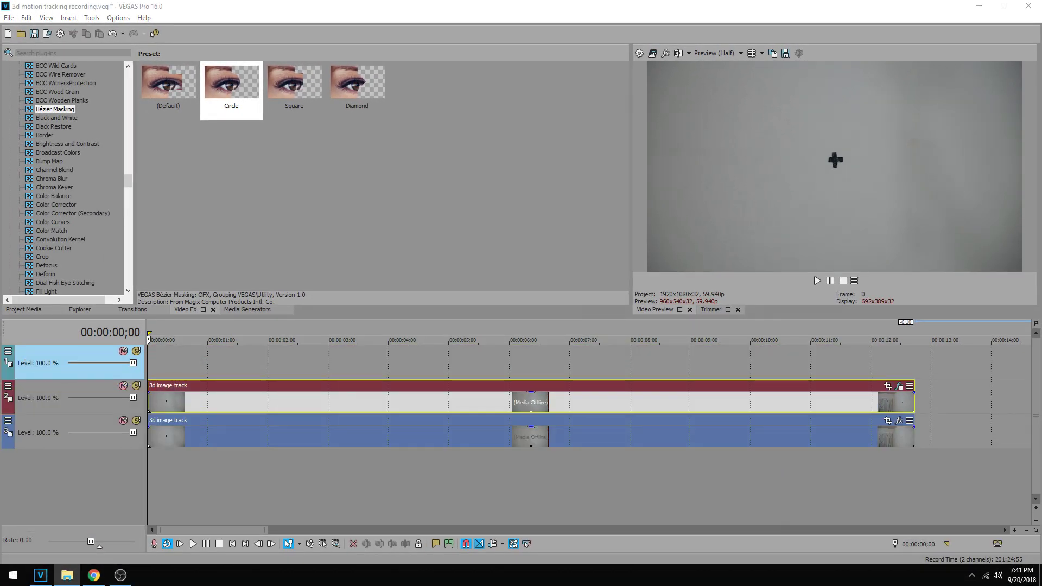
drag(148, 360, 149, 360)
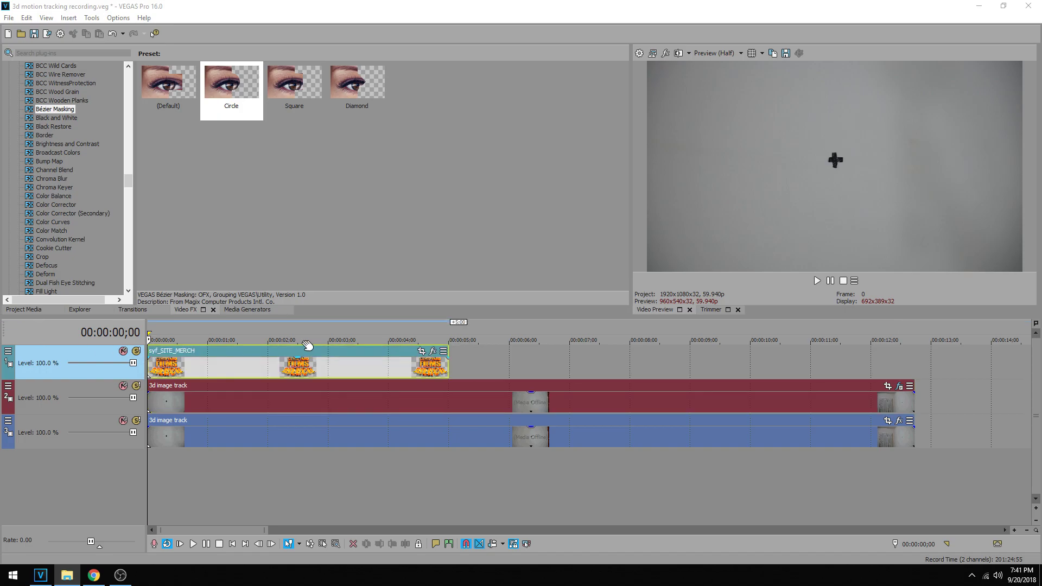
drag(448, 363, 914, 347)
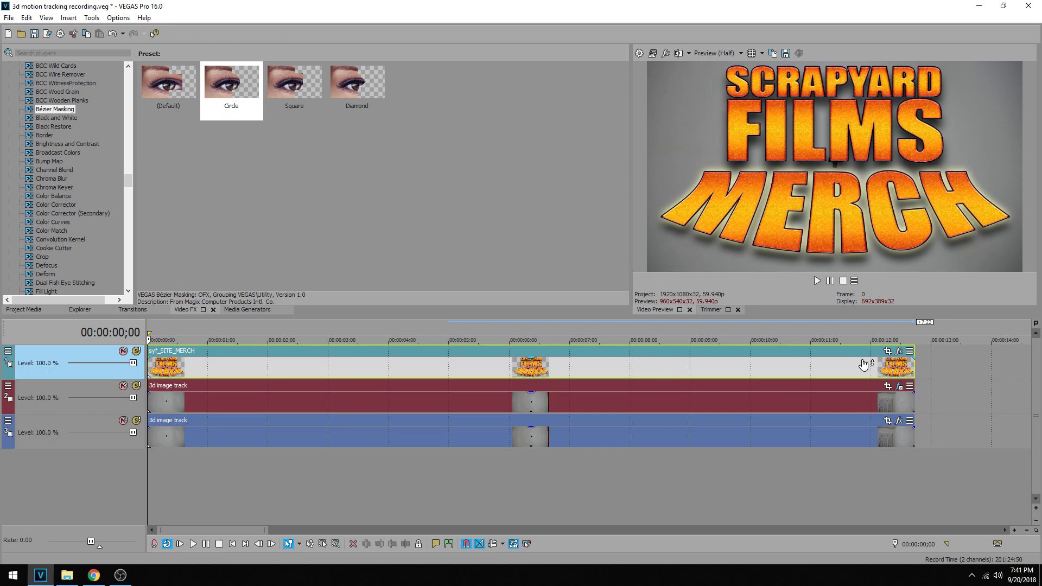
Shrink the logo to about half size by enlarging its Pan/Crop frame.
click(888, 351)
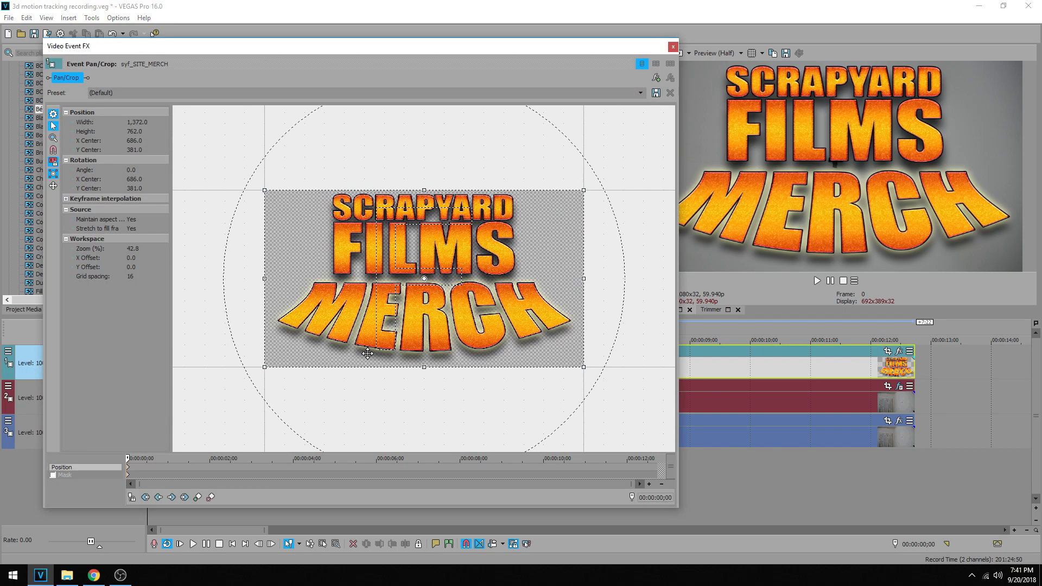
drag(321, 335, 217, 393)
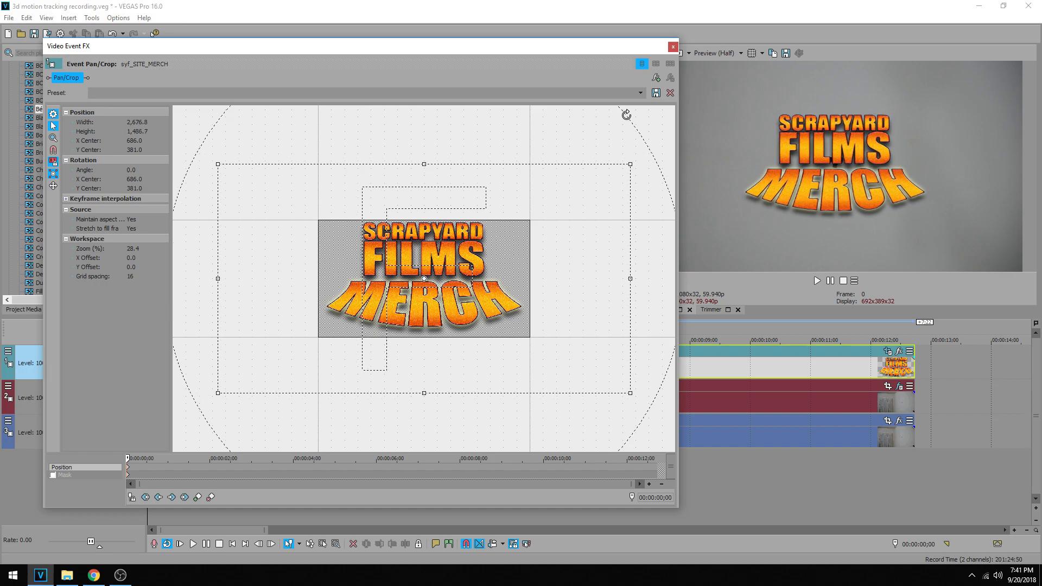
click(672, 48)
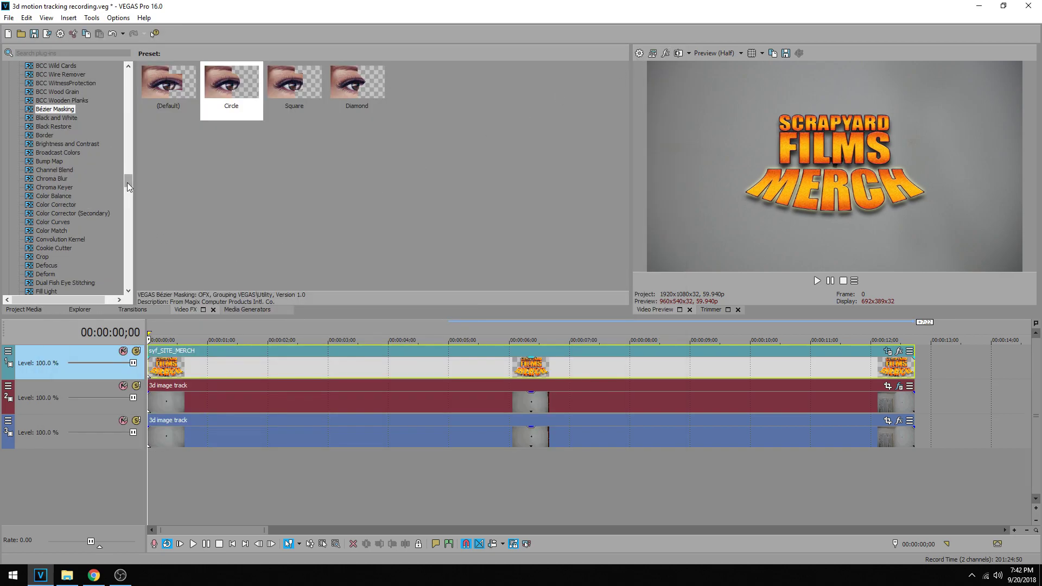
drag(128, 182, 121, 239)
drag(229, 412, 227, 449)
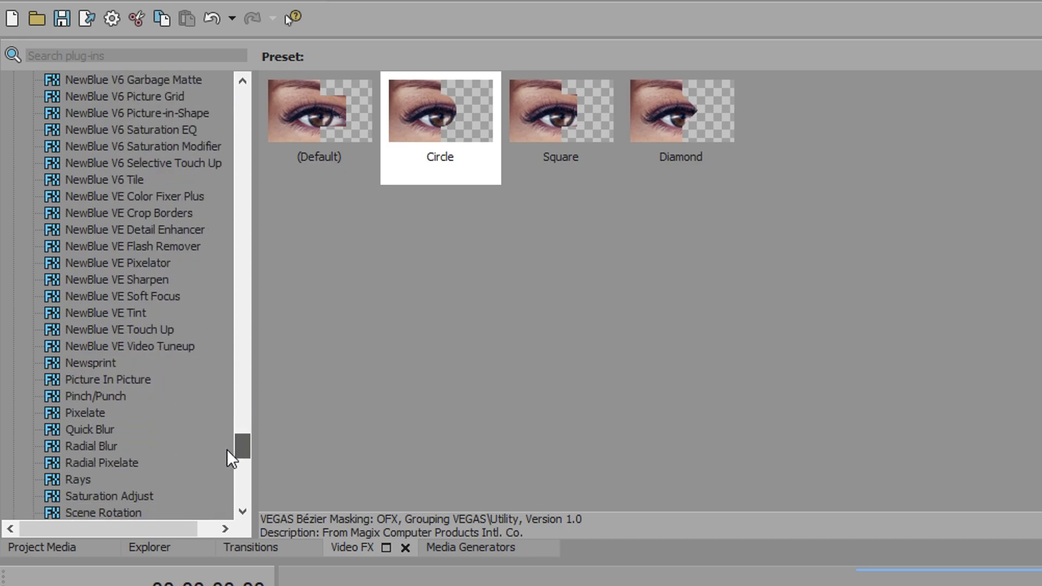
Apply Picture In Picture Default to the logo with Scale 1.000, and also select the masked clip.
click(103, 383)
drag(328, 98, 483, 580)
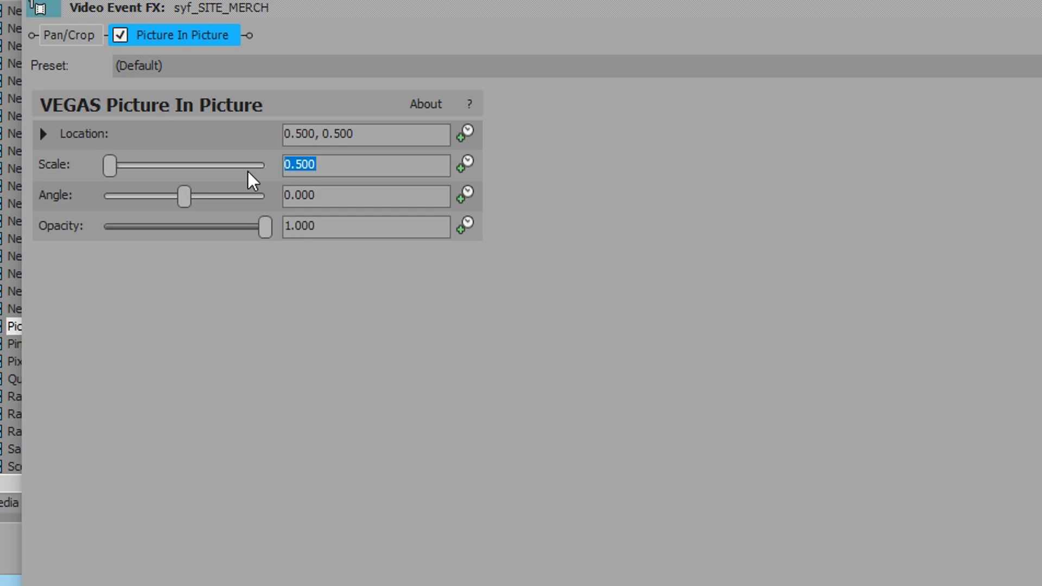
text(1)
key(Return)
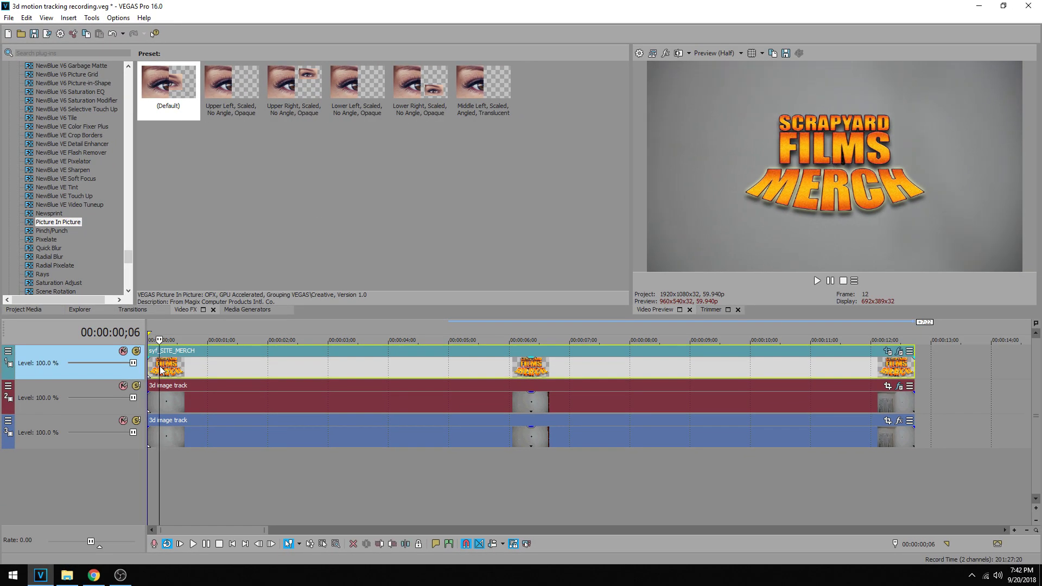
ctrl+click(163, 402)
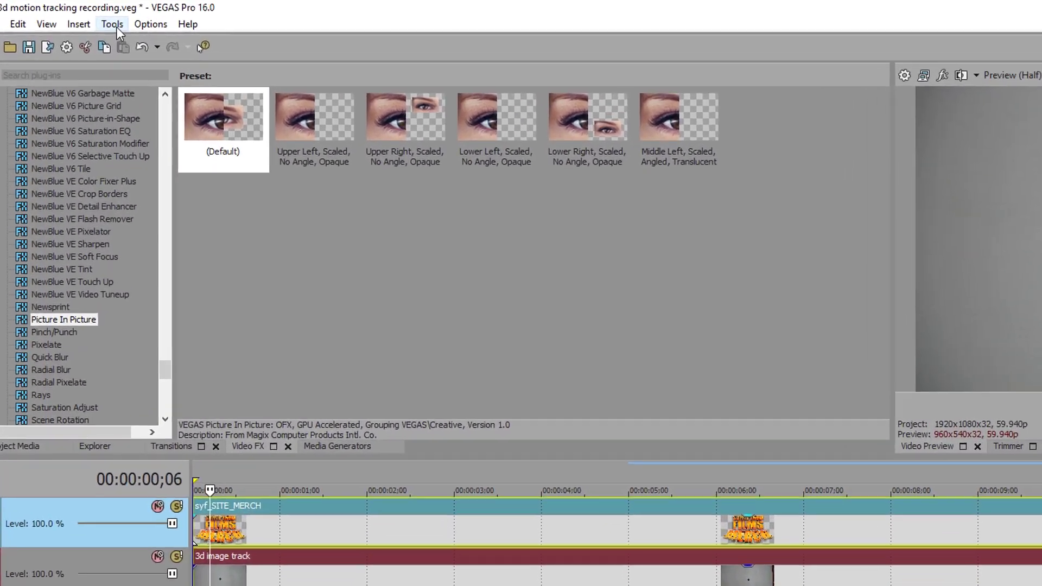
Copy the mask's motion track onto the logo's Picture In Picture, then delete the masked footage clip.
click(92, 17)
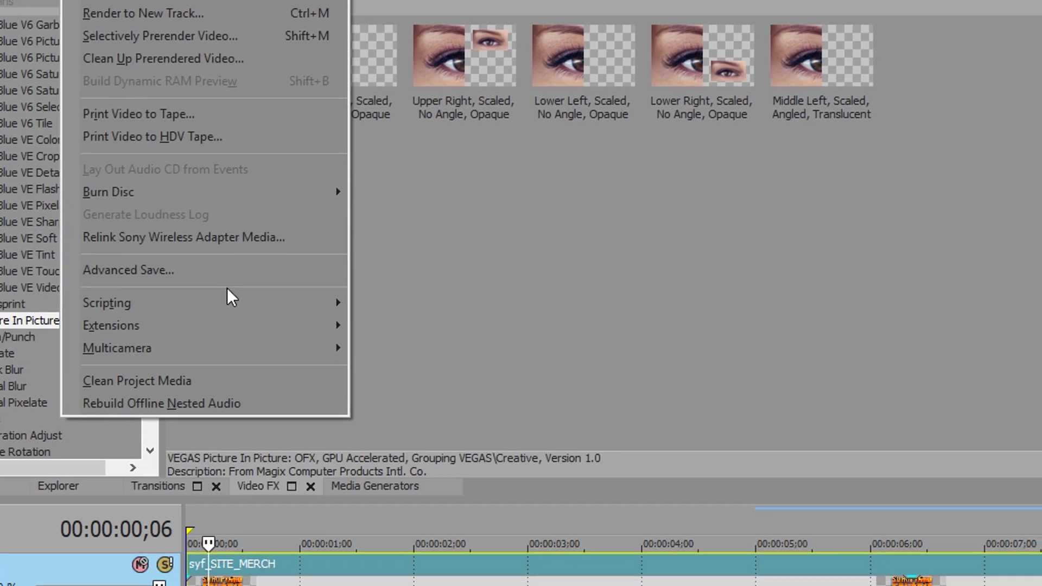
mouse_move(230, 303)
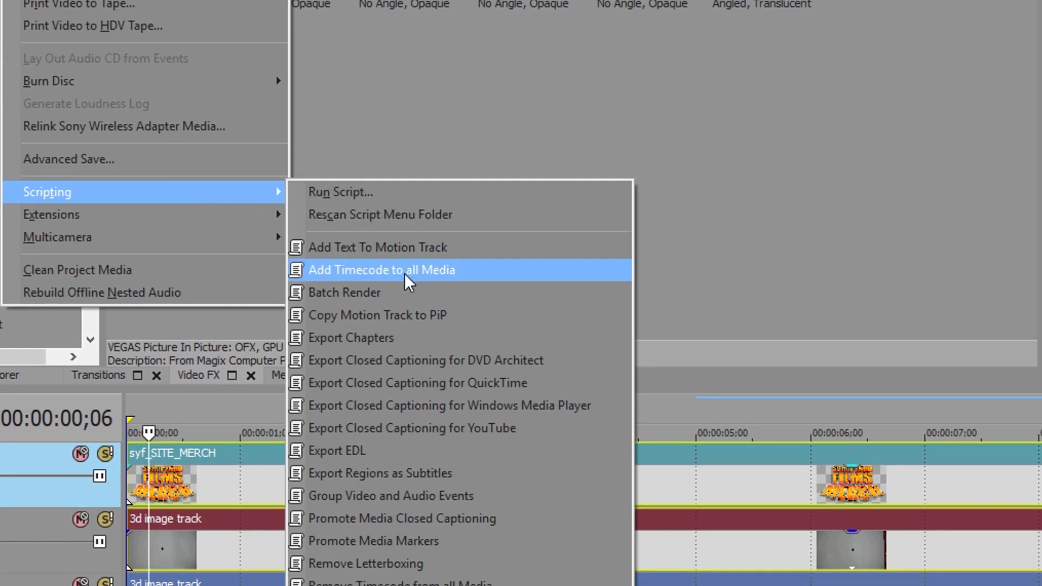
click(387, 322)
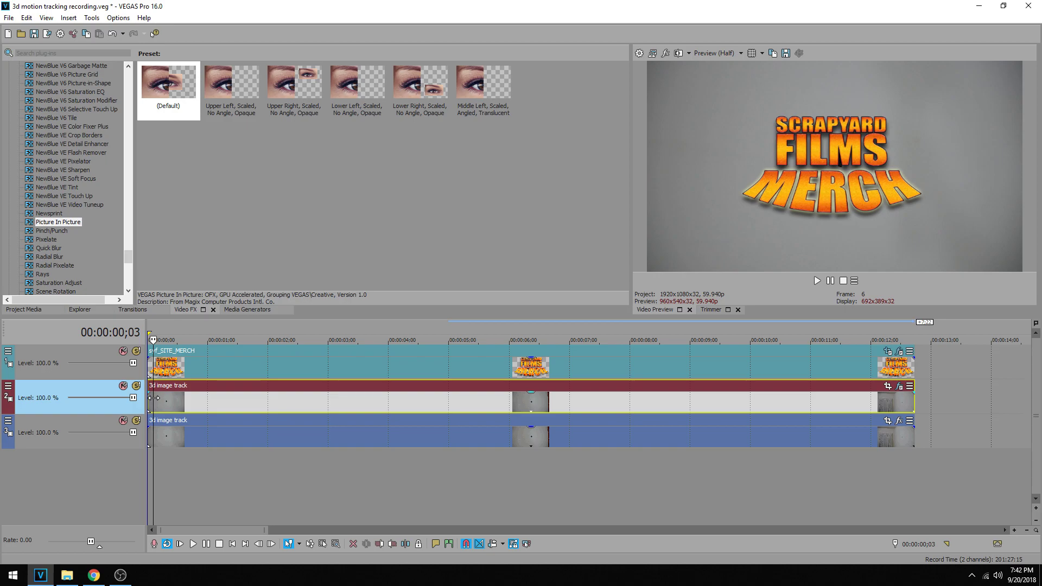
key(Delete)
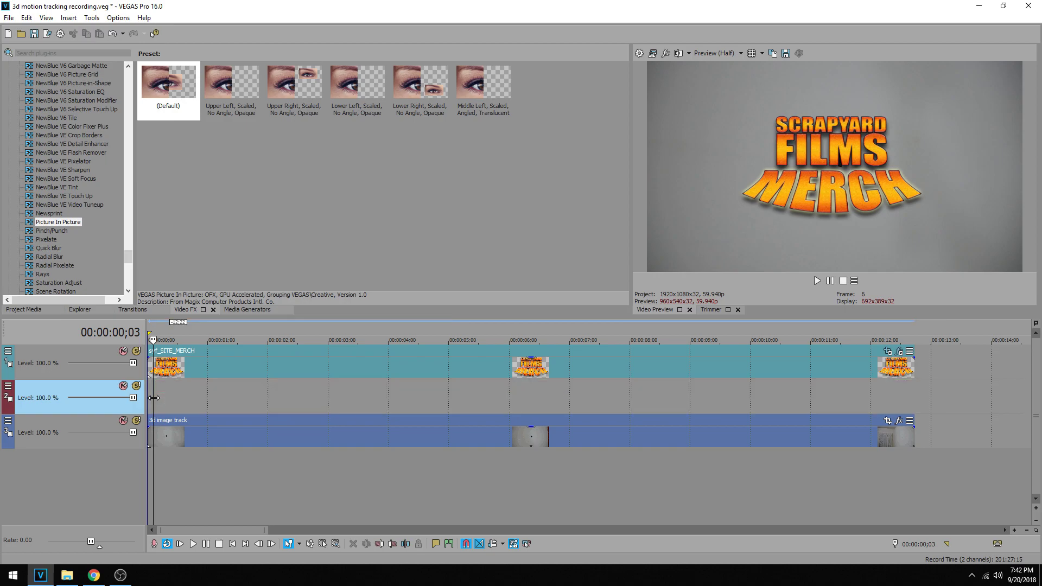
Preview the logo over the wall footage and stop back at 00:00:00;00.
click(148, 365)
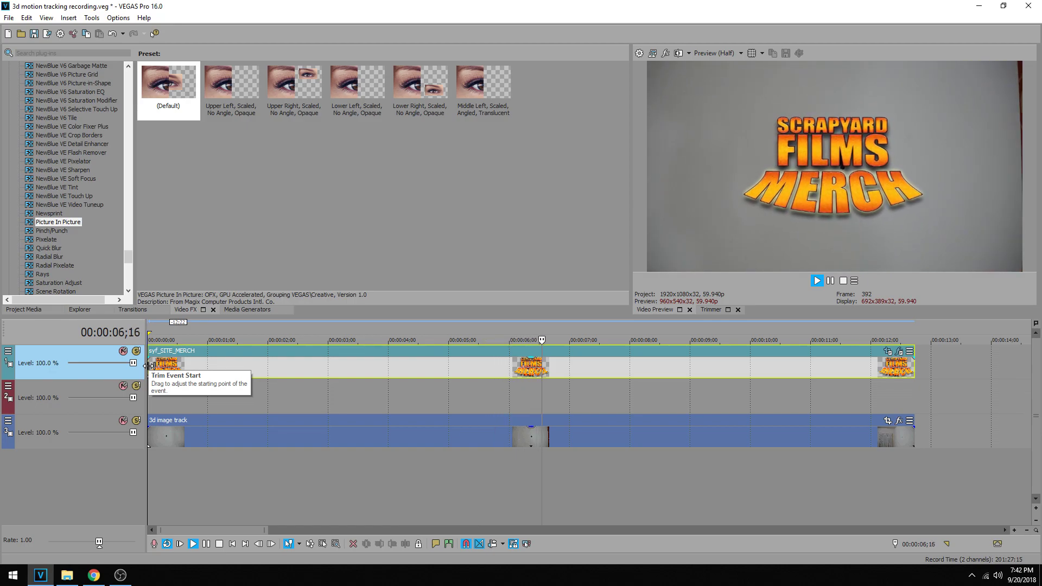
key(space)
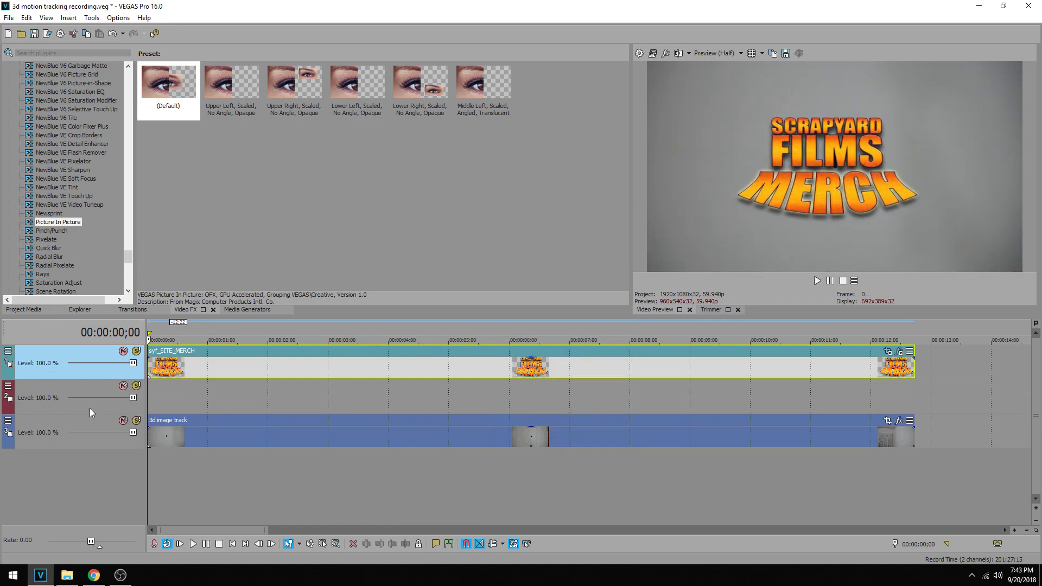
right_click(35, 392)
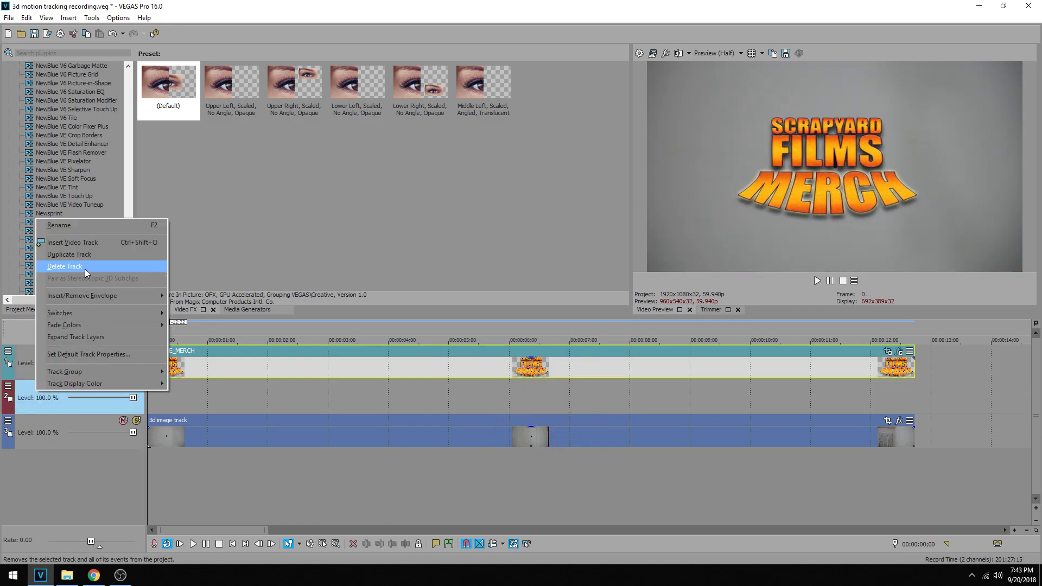
Delete empty track 2, set the logo track to 3D Source Alpha compositing, and open Track Motion.
click(85, 266)
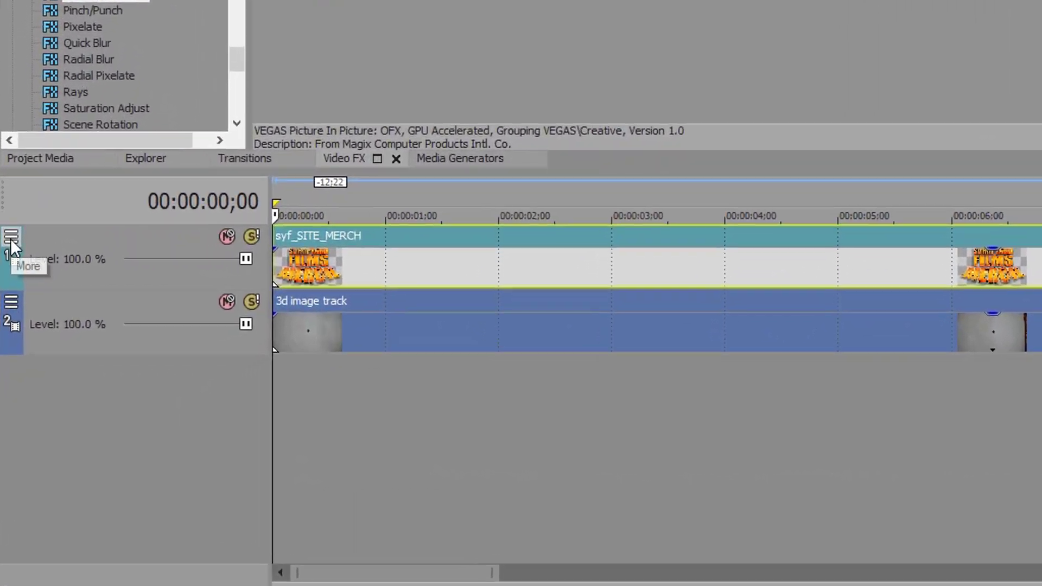
click(8, 352)
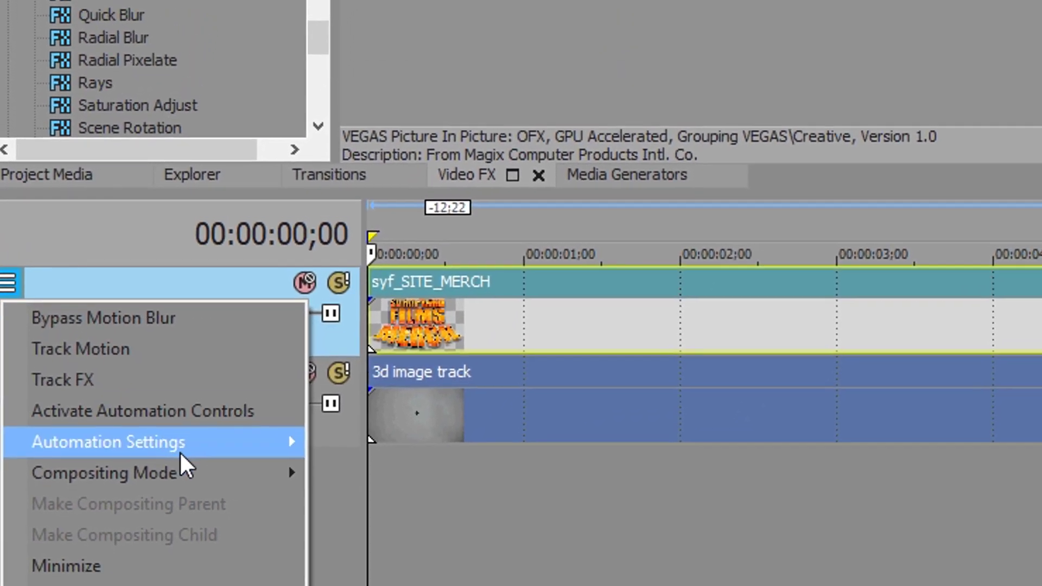
mouse_move(184, 467)
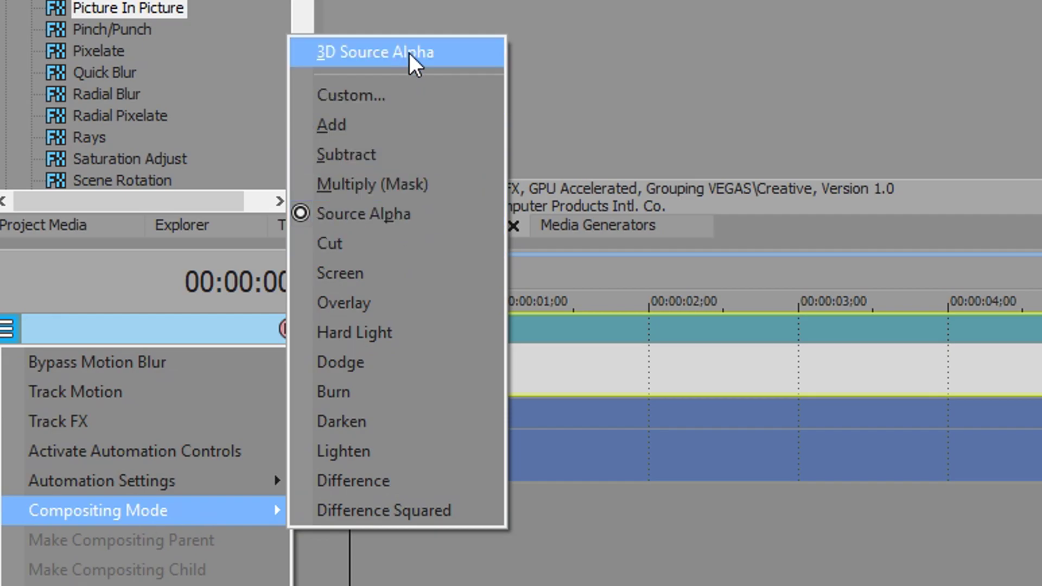
click(409, 53)
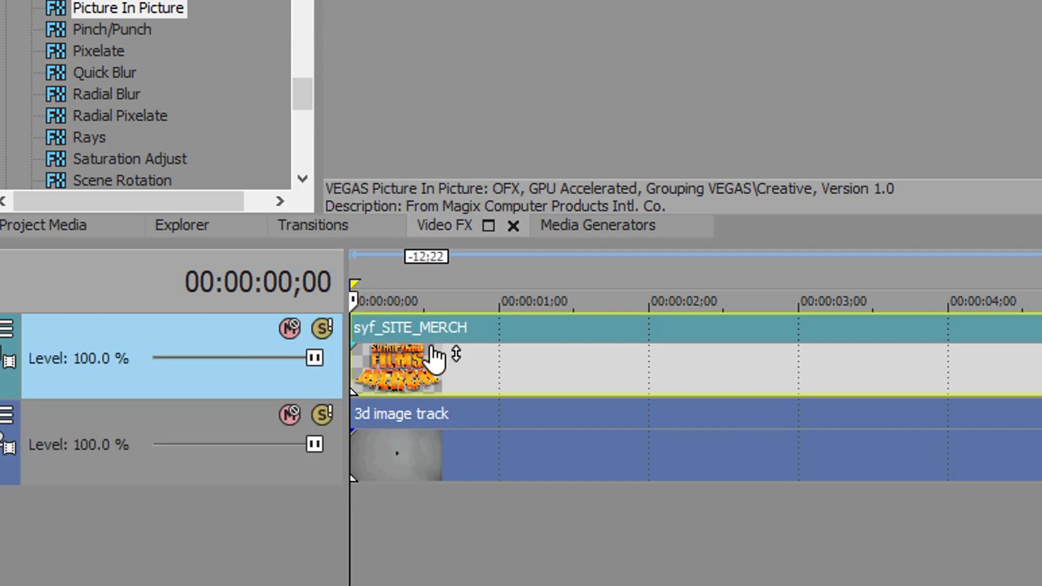
click(7, 328)
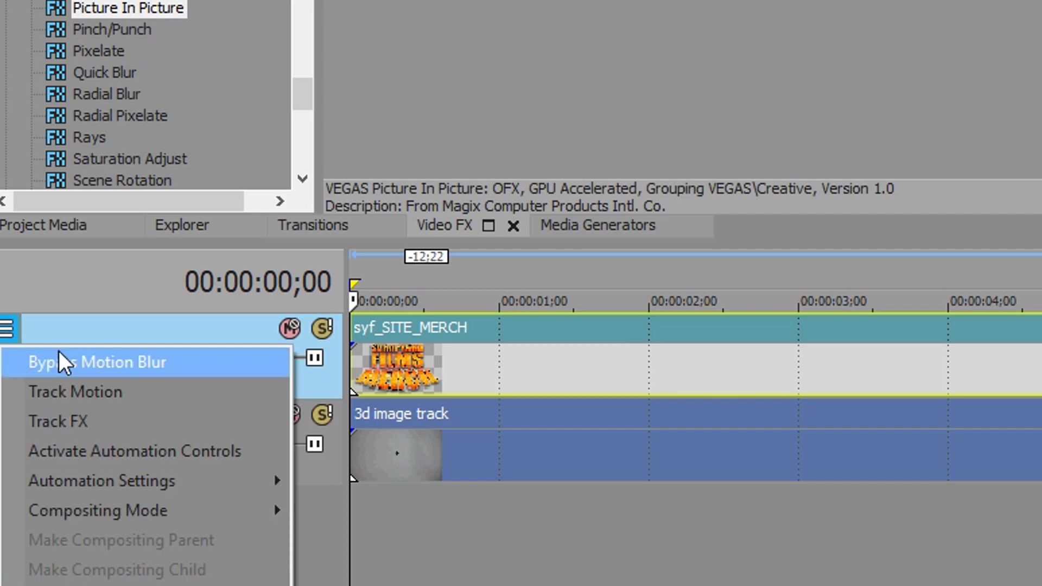
click(111, 401)
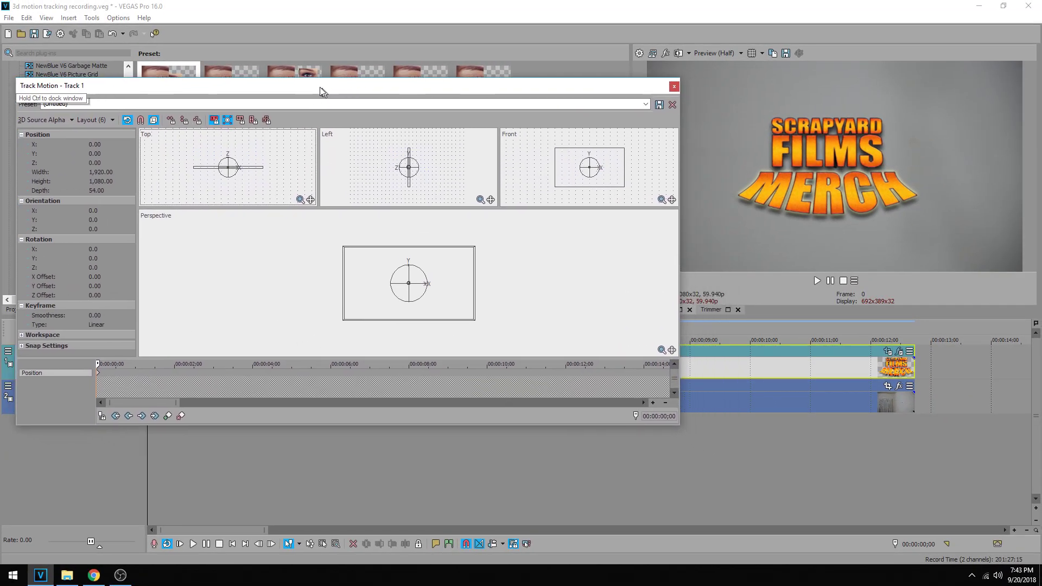
Enlarge the Track Motion window, test-rotate the logo in Perspective, return it to zero orientation, and close.
drag(320, 87, 334, 73)
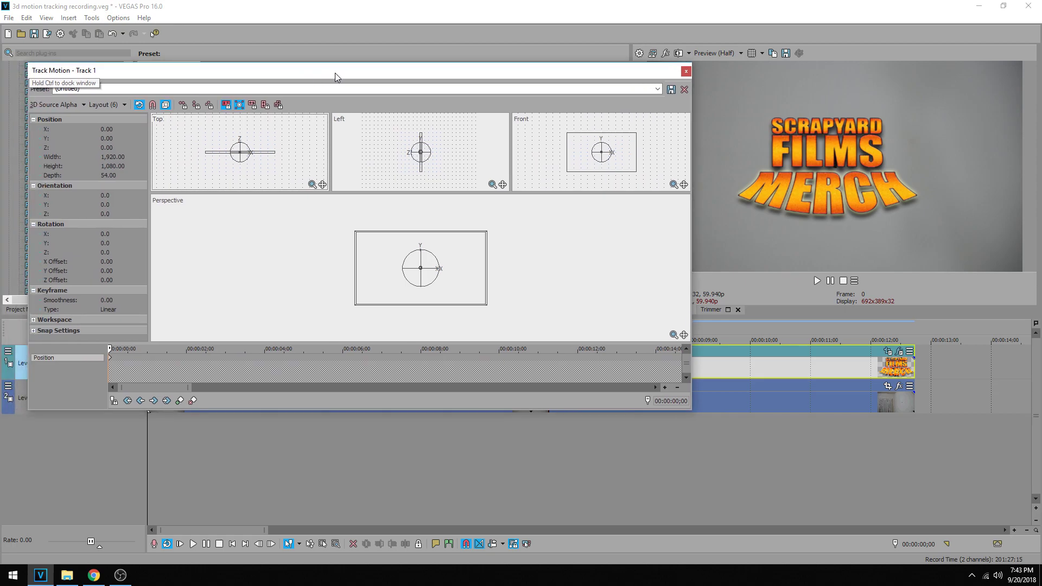
drag(690, 409, 670, 546)
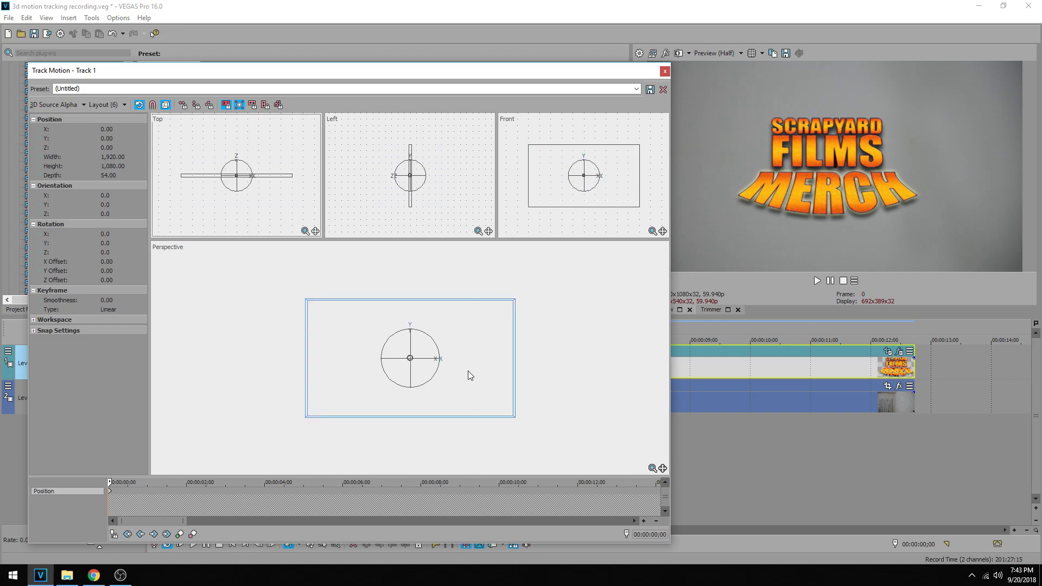
drag(414, 362, 474, 360)
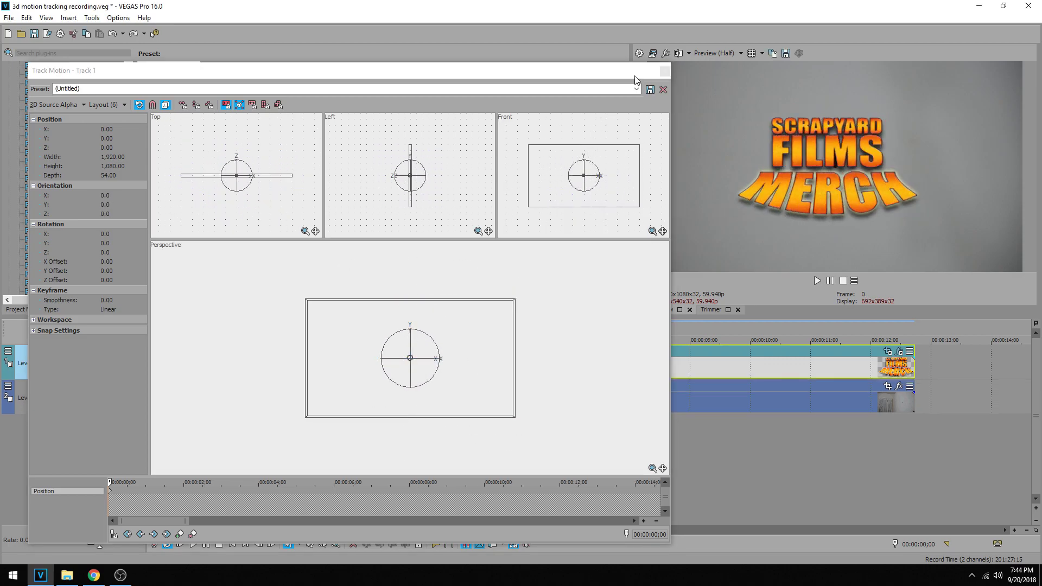
drag(634, 80, 789, 87)
click(819, 78)
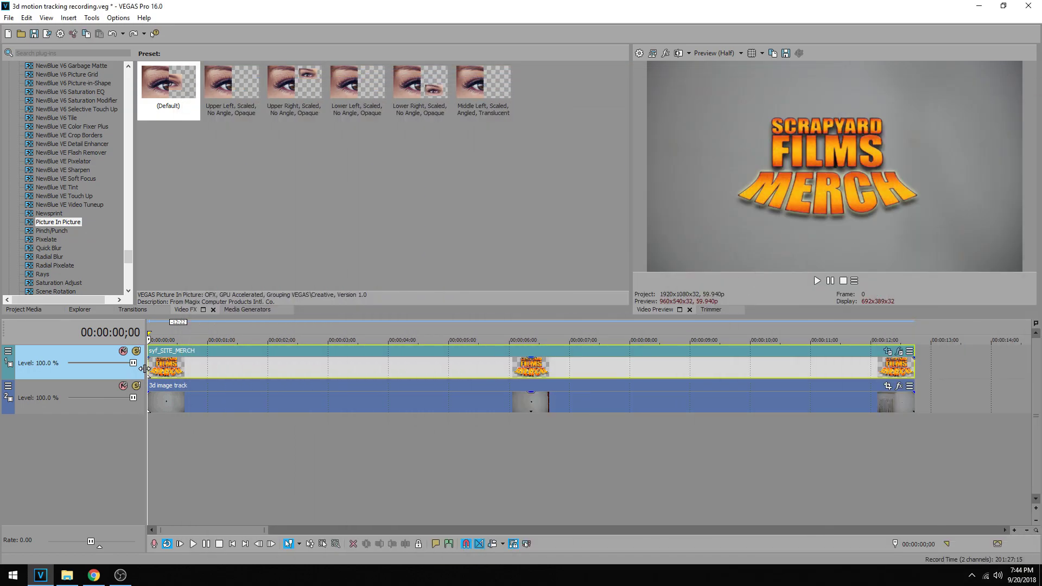
Play the project, stop at 00:00:04;06, and move the reopened Track Motion window left.
key(space)
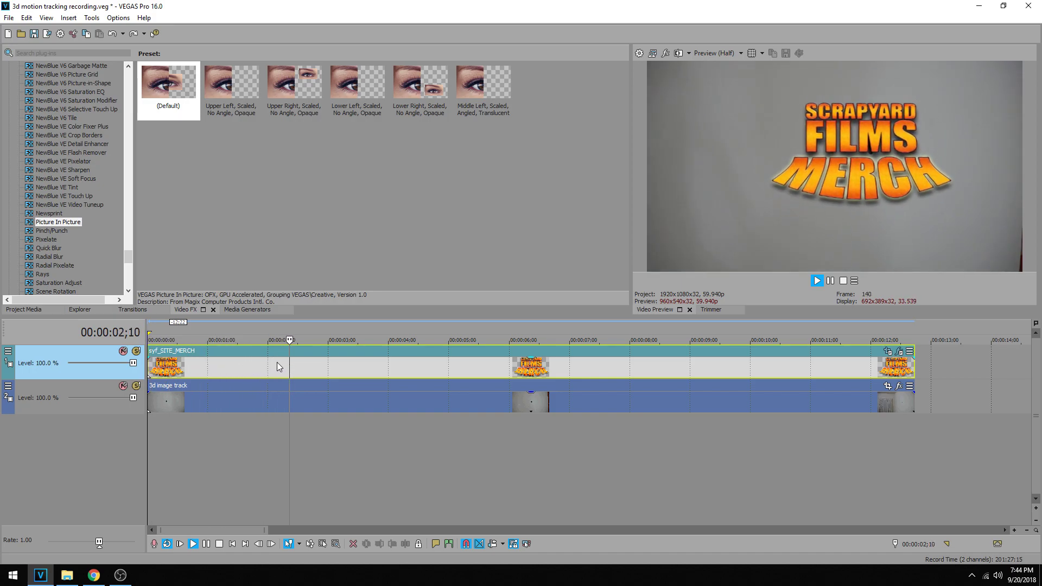
key(Return)
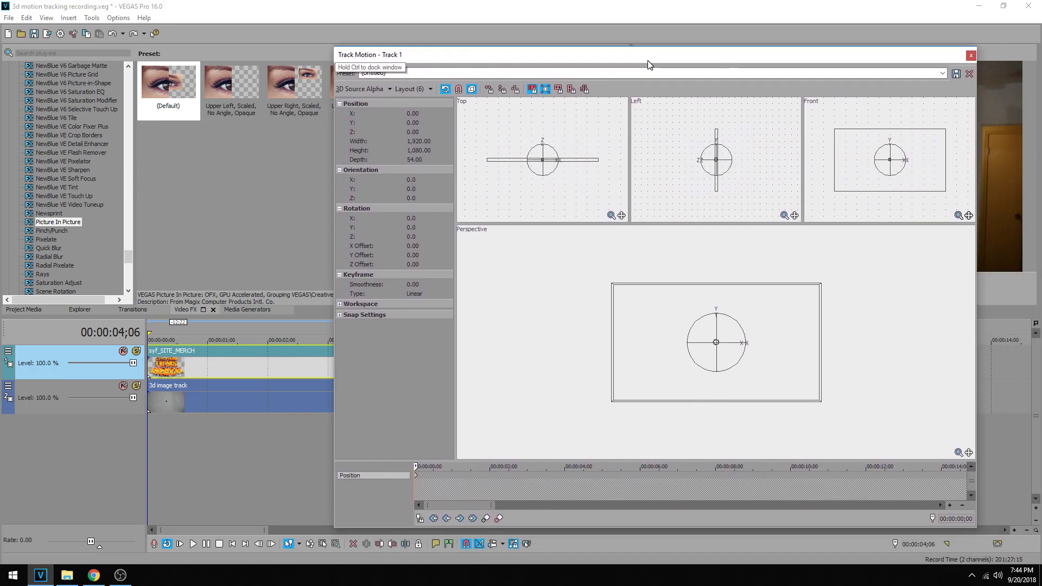
drag(631, 50, 328, 53)
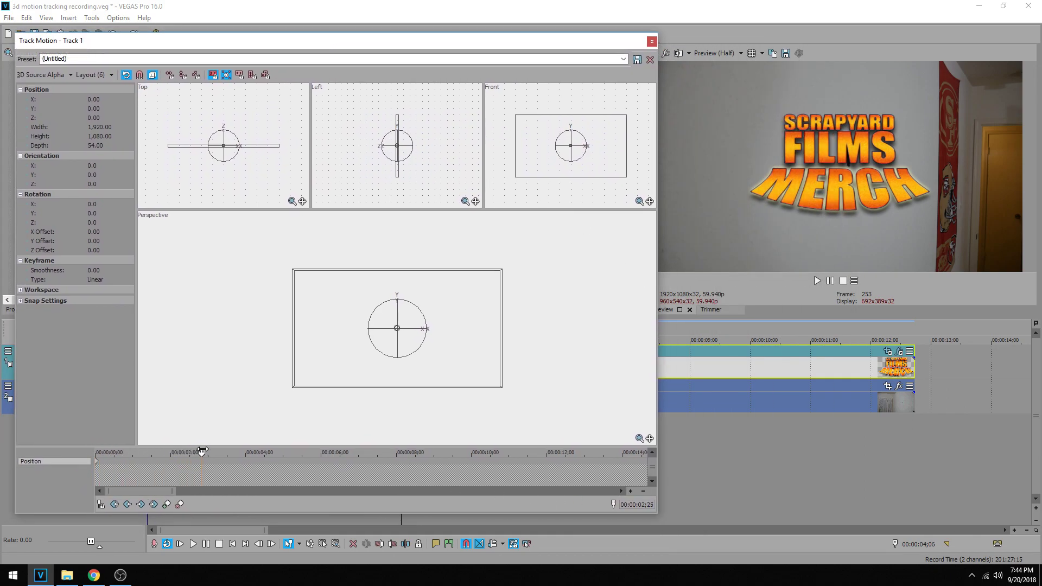
Add a Track Motion keyframe at 00:00:04;06 turning the logo to Orientation Y 60.1.
drag(224, 451, 253, 451)
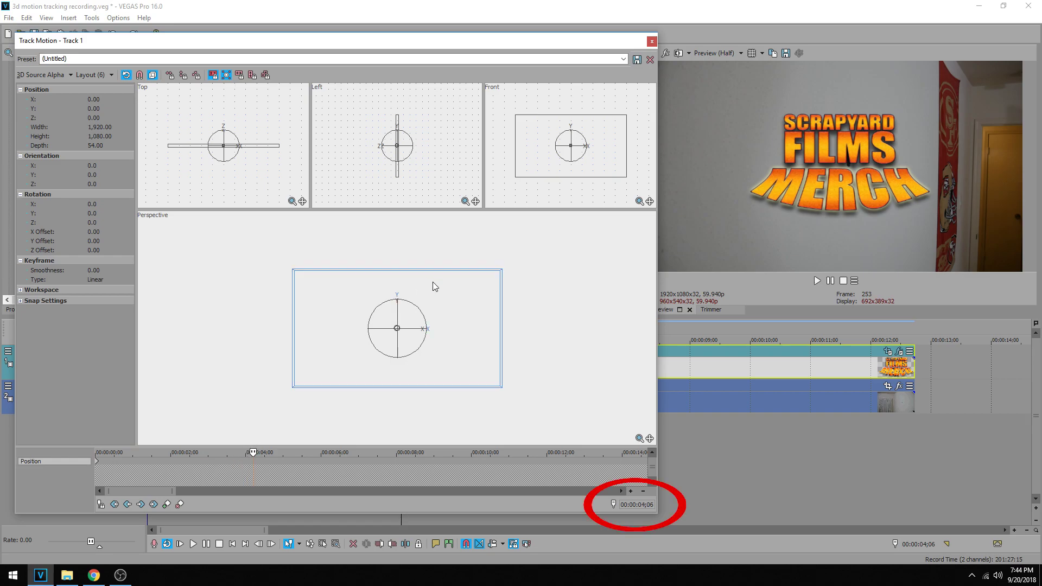
click(383, 329)
drag(385, 329, 400, 329)
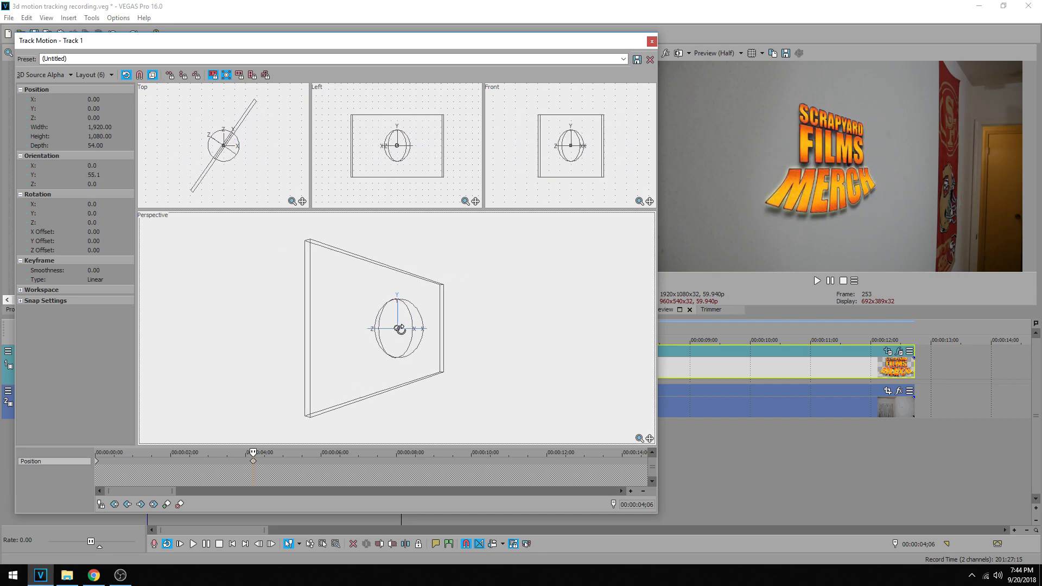
drag(400, 330, 403, 330)
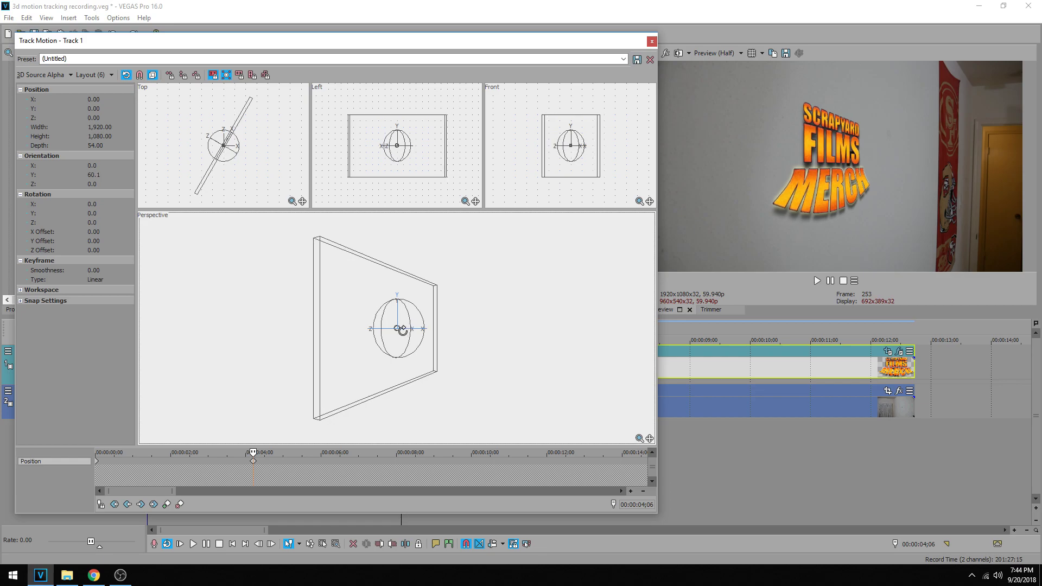
click(651, 42)
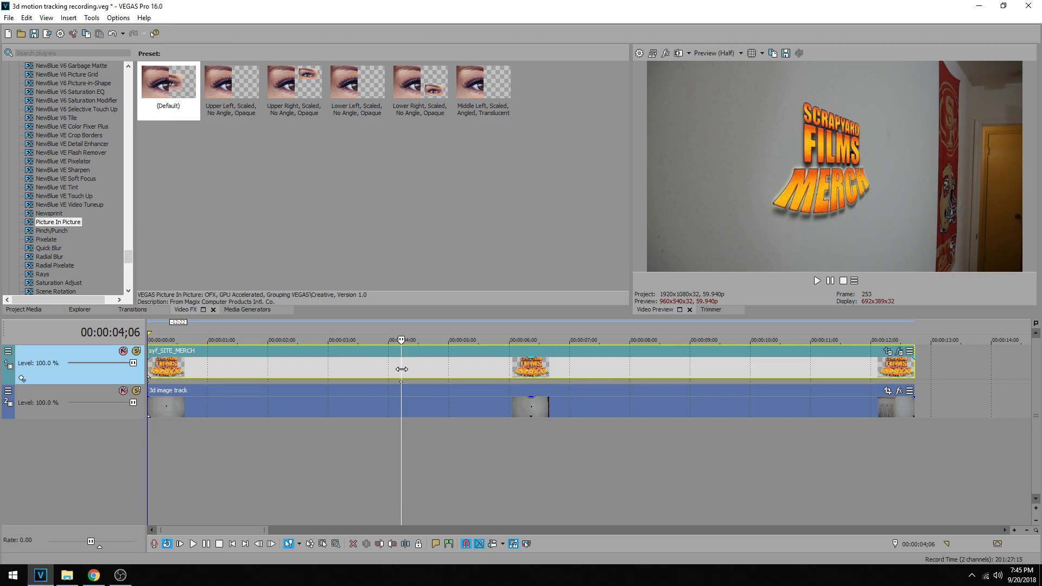
Play on to 00:00:07;18 and add a logo Track Motion keyframe there.
key(space)
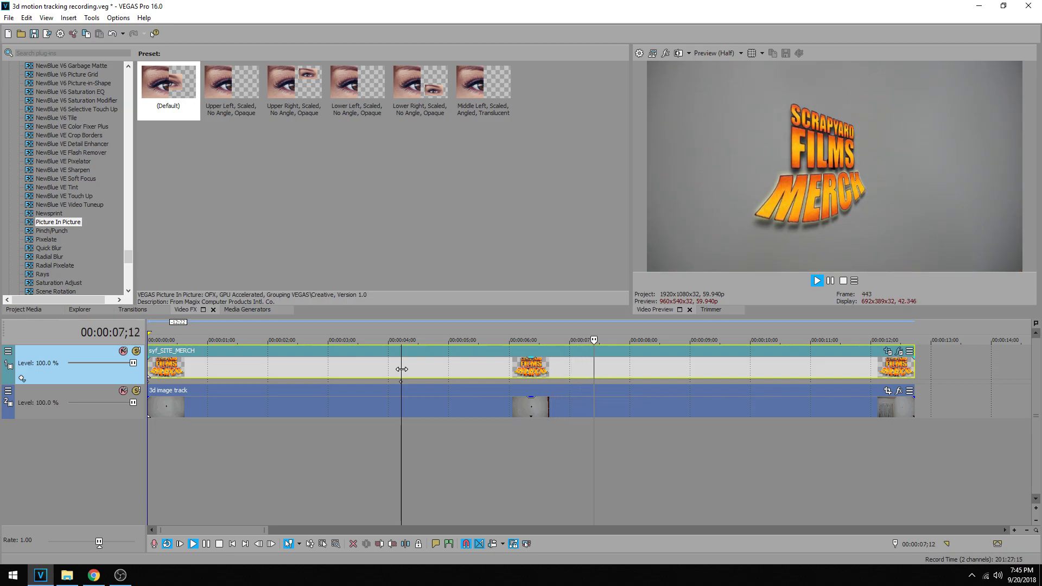
key(Return)
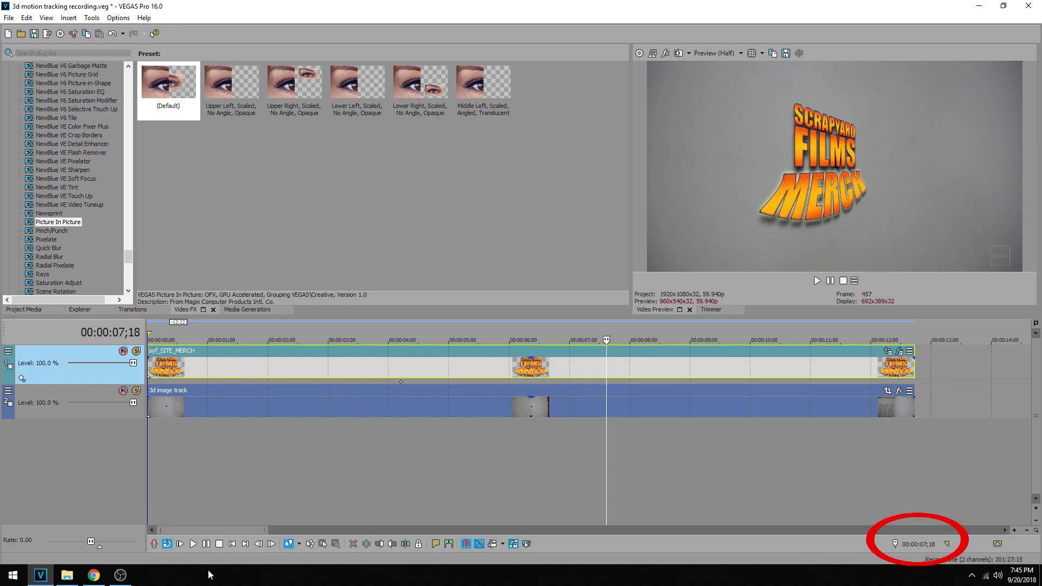
click(7, 351)
click(40, 378)
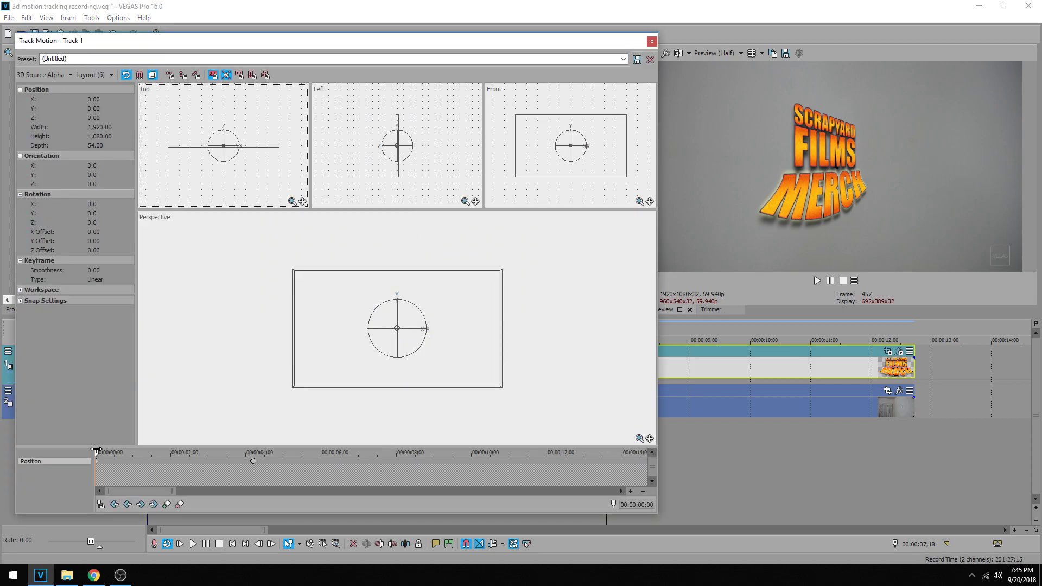
mouse_move(96, 451)
mouse_down()
mouse_move(432, 444)
mouse_move(382, 452)
mouse_up()
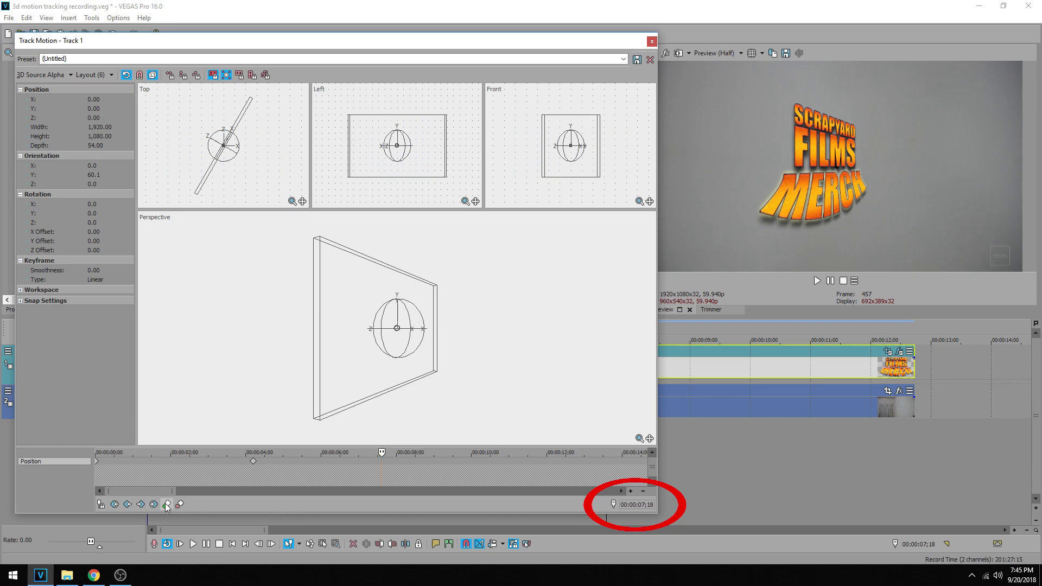
click(163, 504)
Reset the 00:00:07;18 keyframe's Y orientation to 0 and replay the project from the start.
click(98, 462)
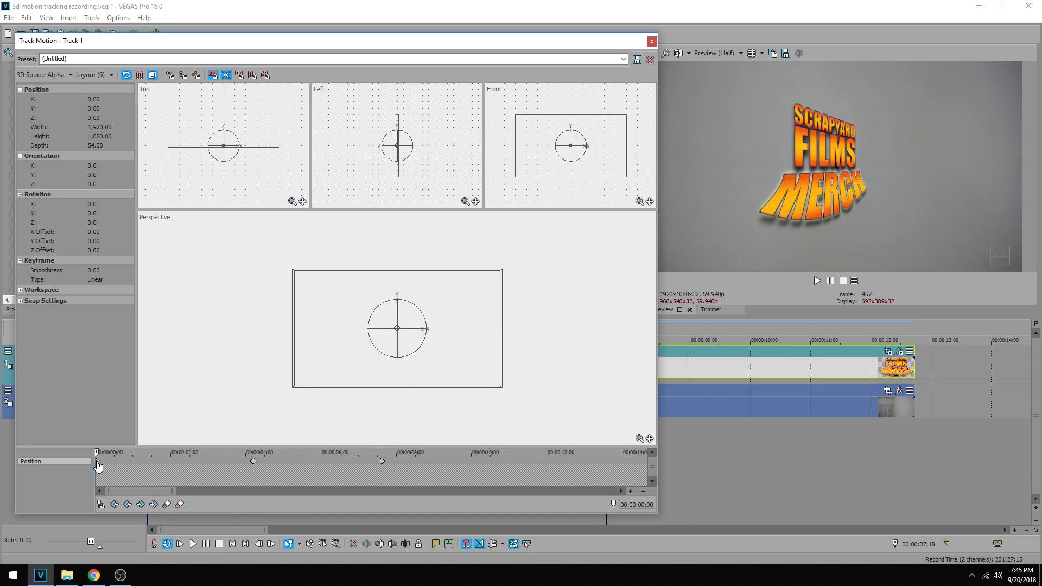
click(382, 462)
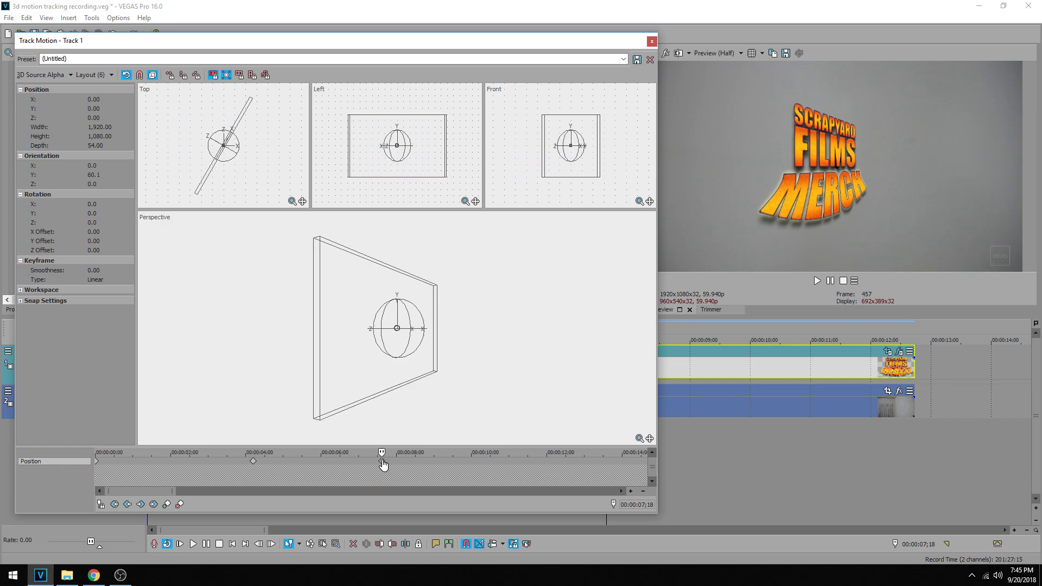
key(ctrl+z)
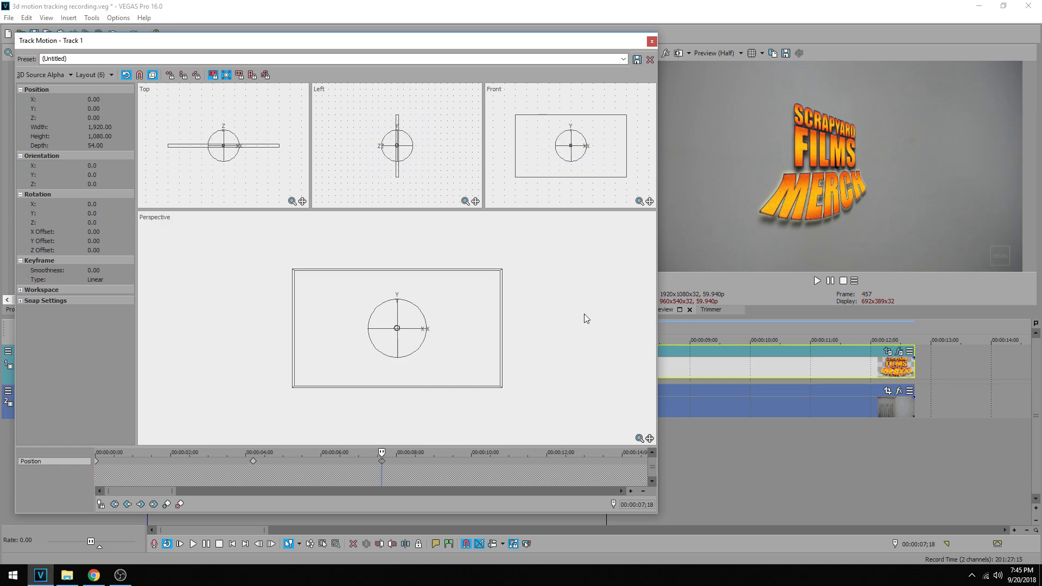
click(652, 42)
click(152, 432)
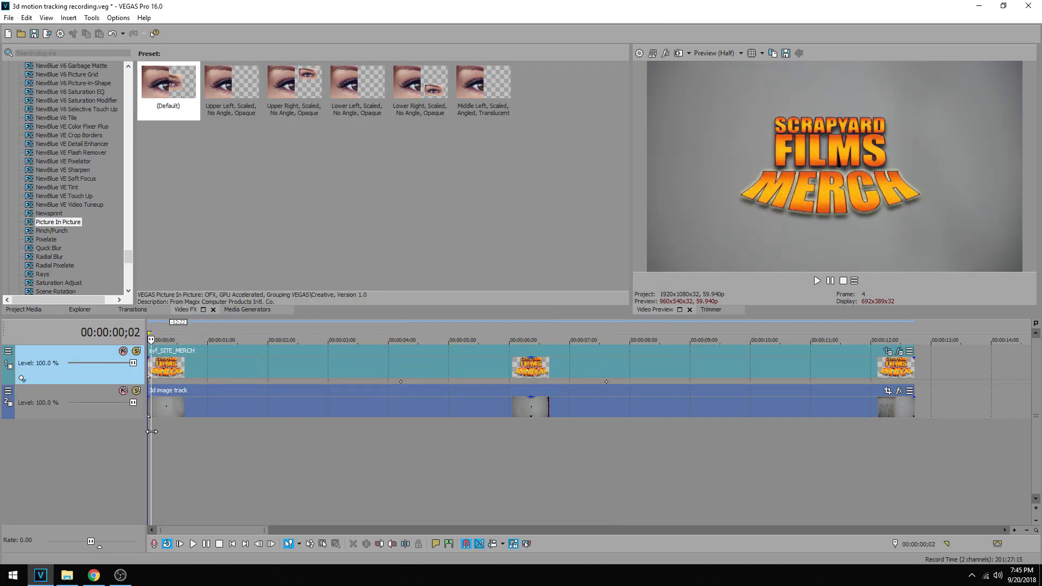
key(space)
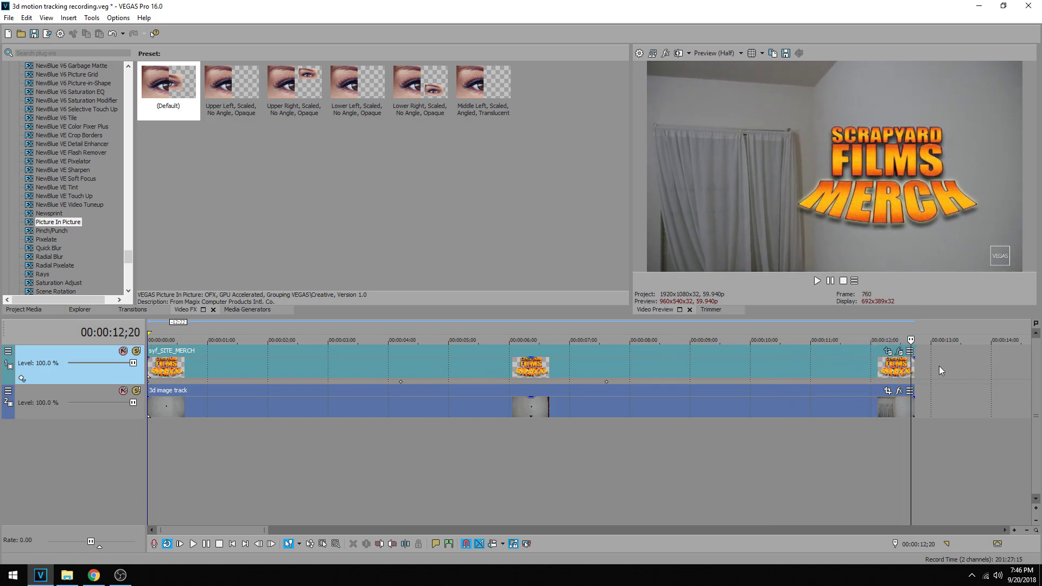
Put the playhead on the syf_SITE_MERCH event's last frame, 00:00:12;22, and bring up the logo track's menu.
click(914, 365)
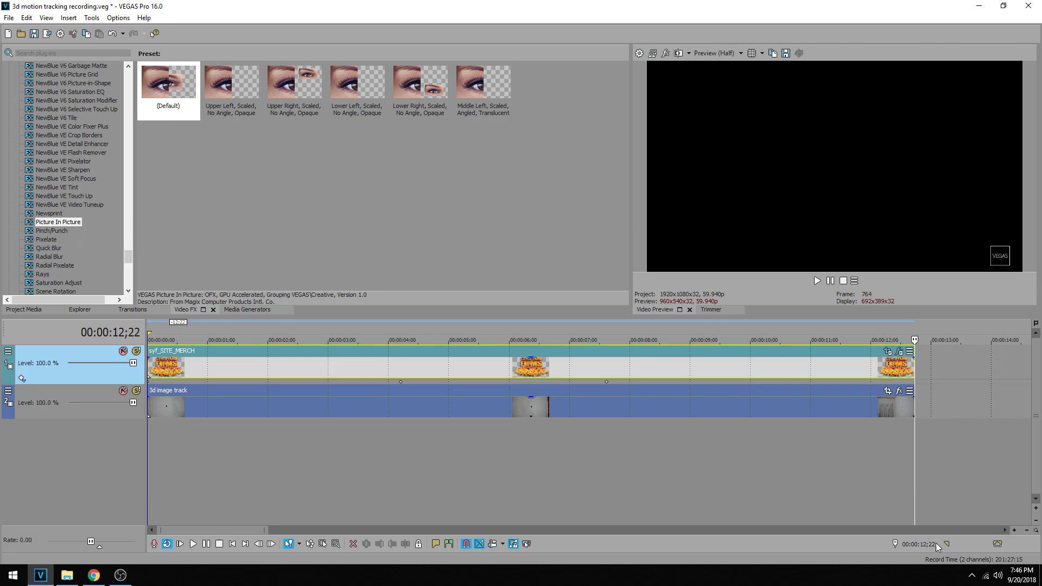
right_click(50, 369)
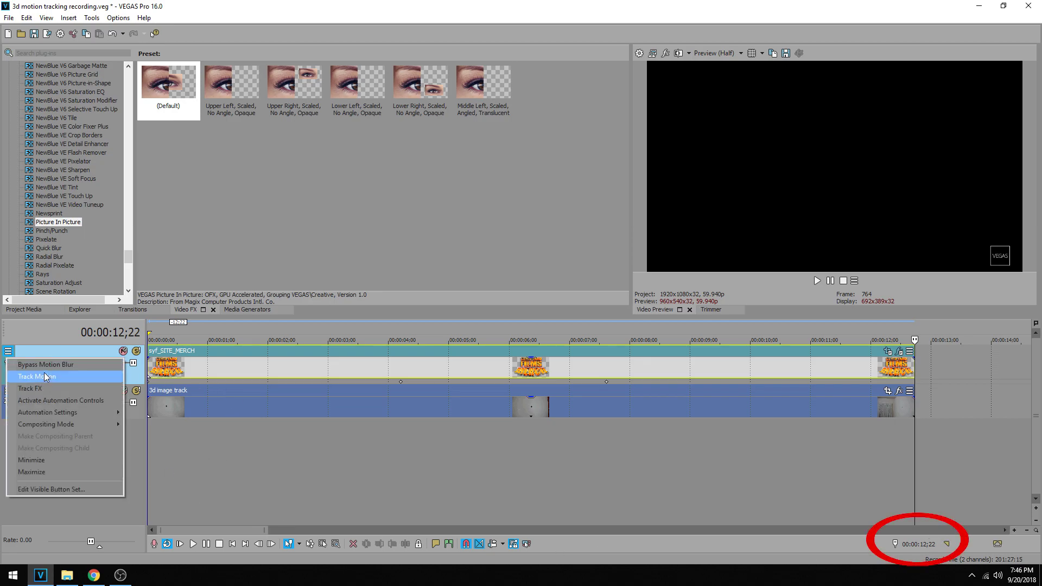
Add a Track Motion keyframe at 00:00:12;22 turning the logo to -66.8° around Y.
click(45, 372)
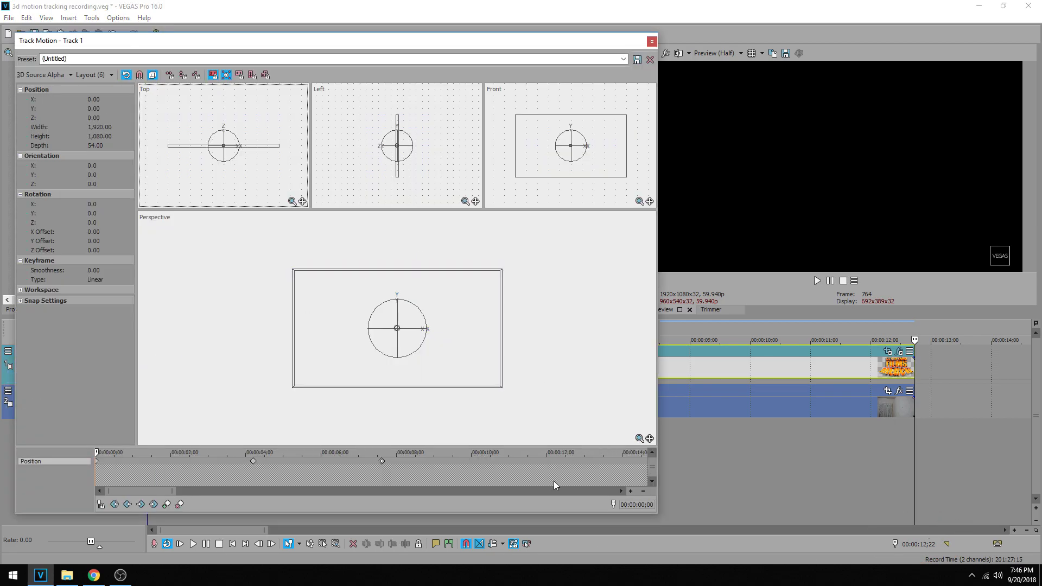
drag(97, 452, 494, 441)
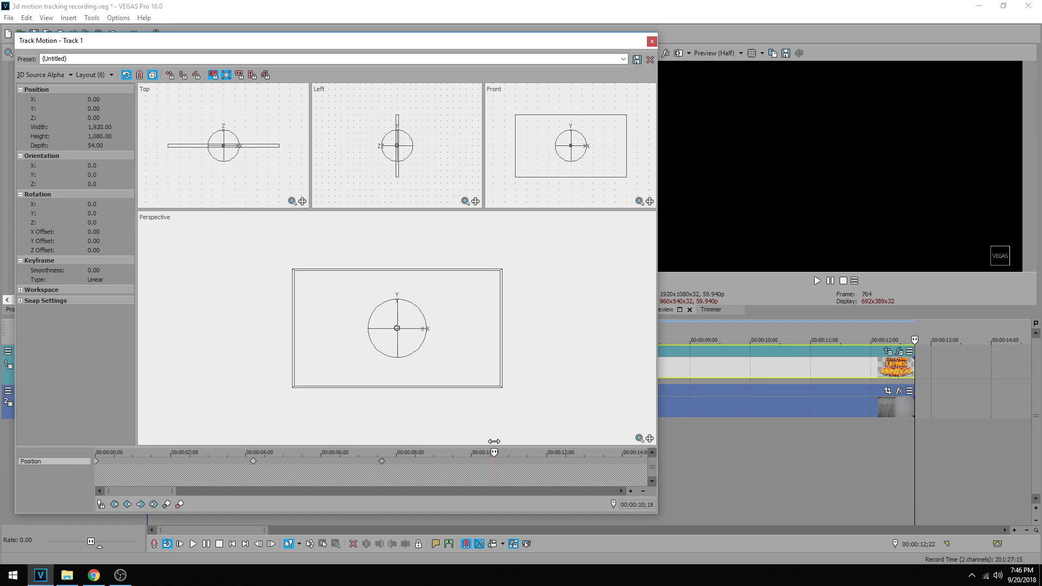
drag(570, 446, 574, 446)
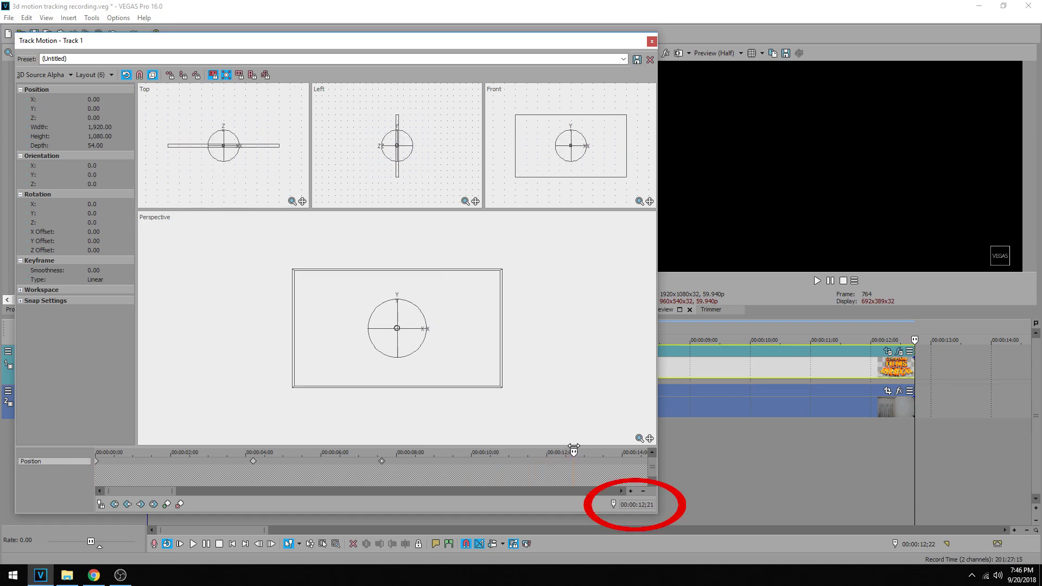
click(915, 367)
click(915, 367)
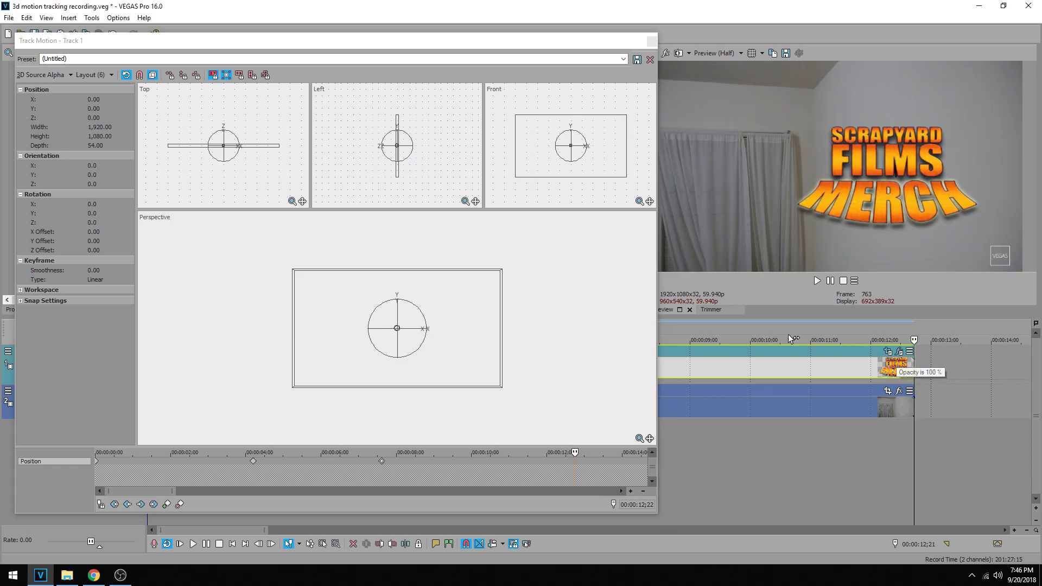
click(412, 329)
drag(412, 328, 390, 329)
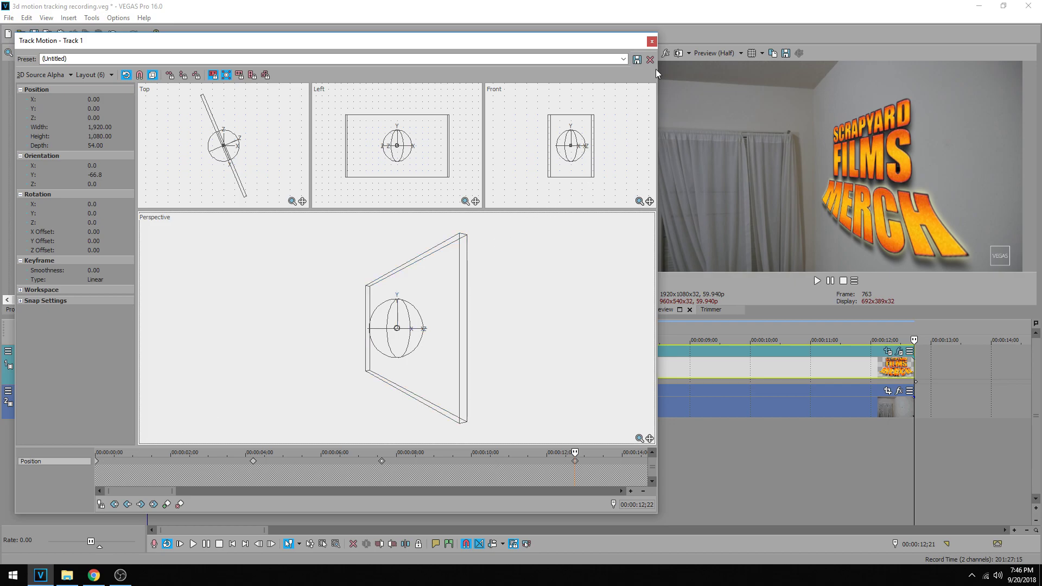
click(651, 41)
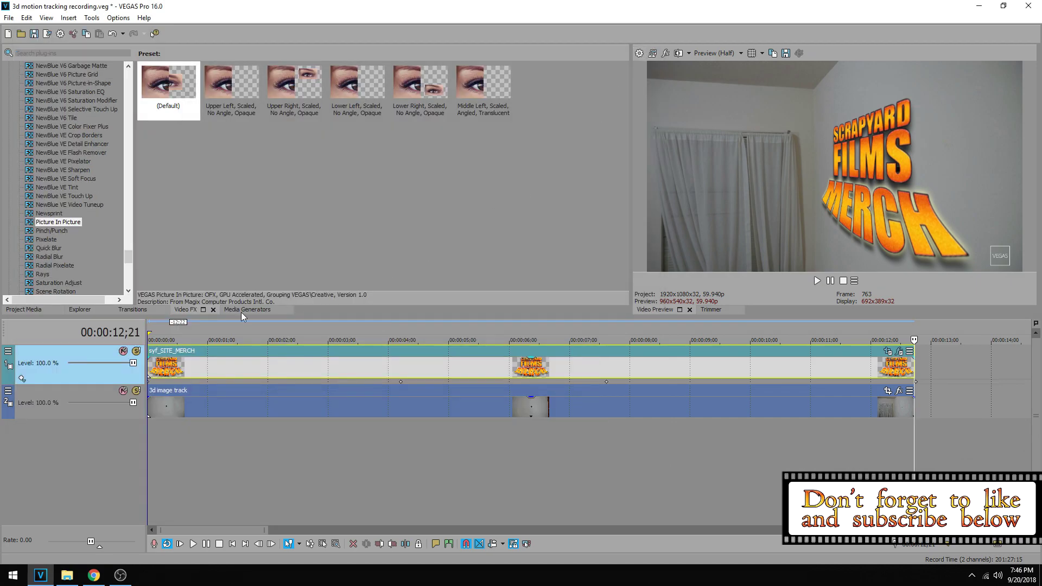
Play the project from the start, stop at 00:00:03;20 where the logo drifts, and bring up the track menu.
click(147, 365)
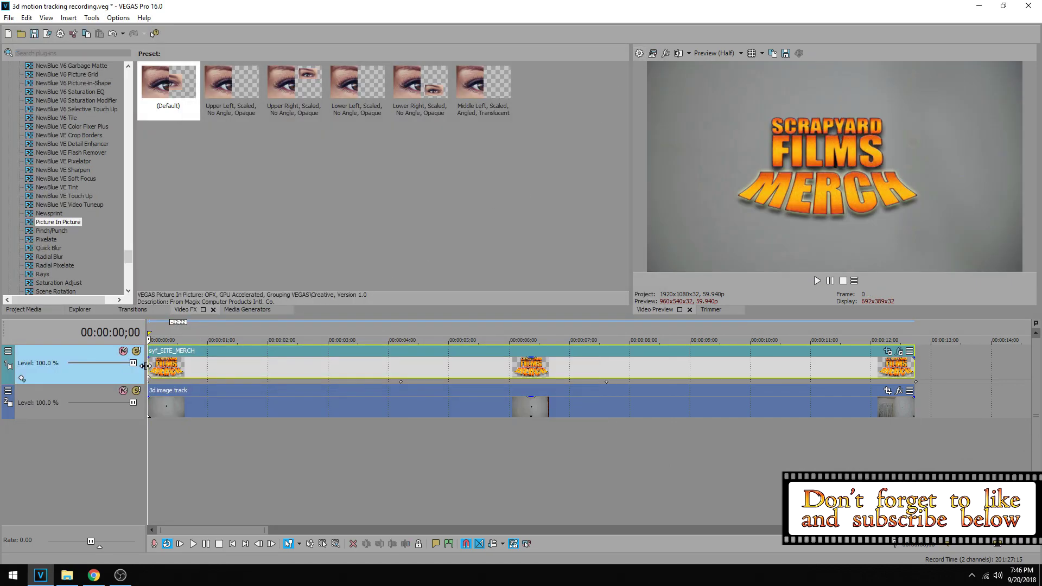
key(space)
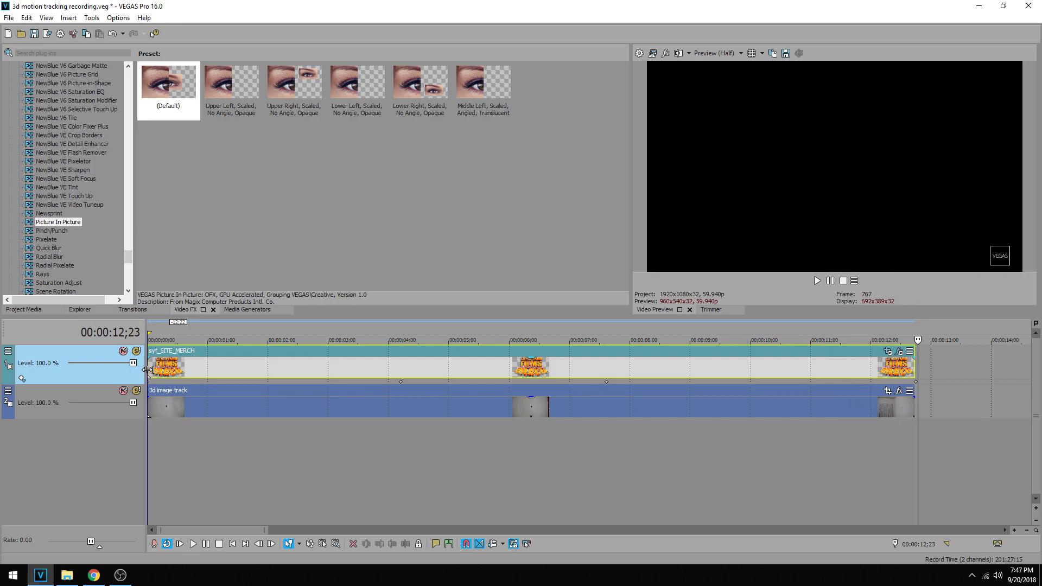
key(space)
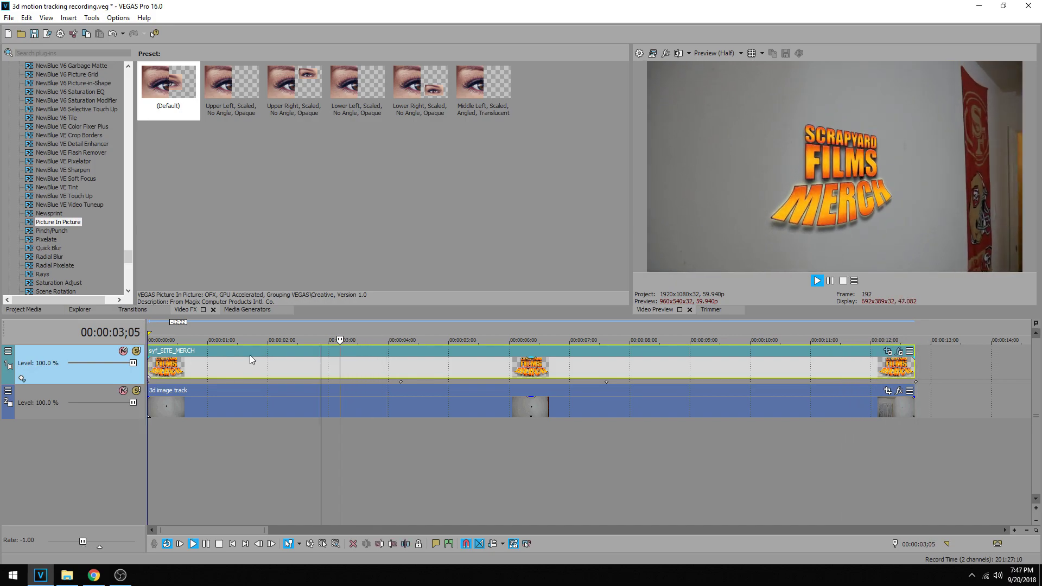
key(space)
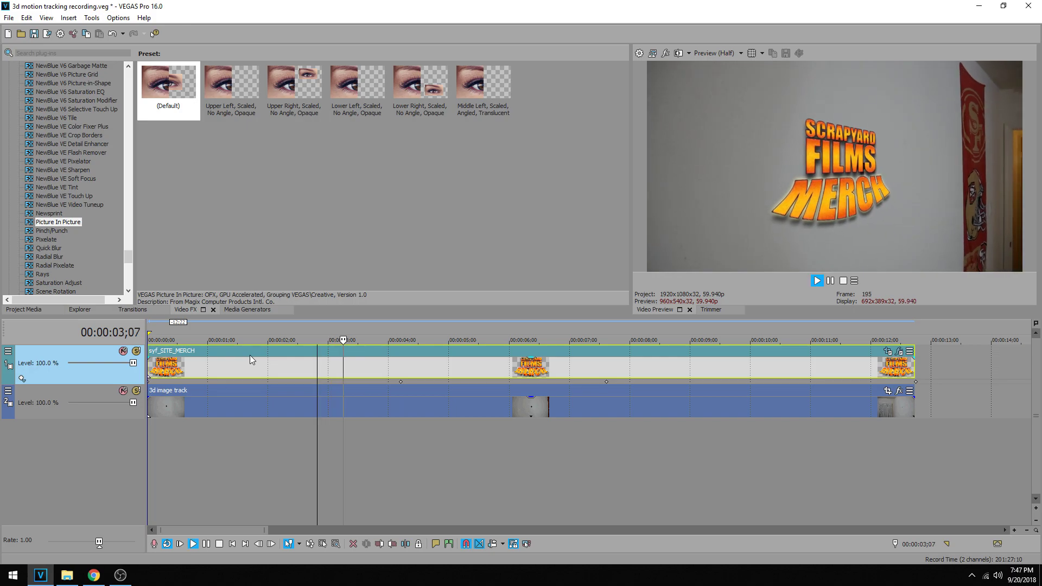
key(j)
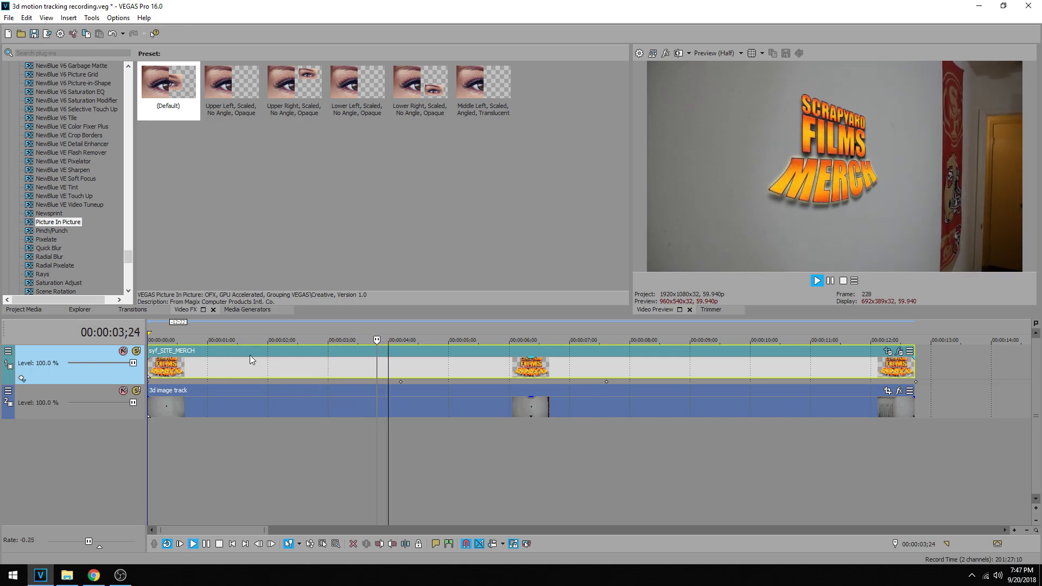
key(k)
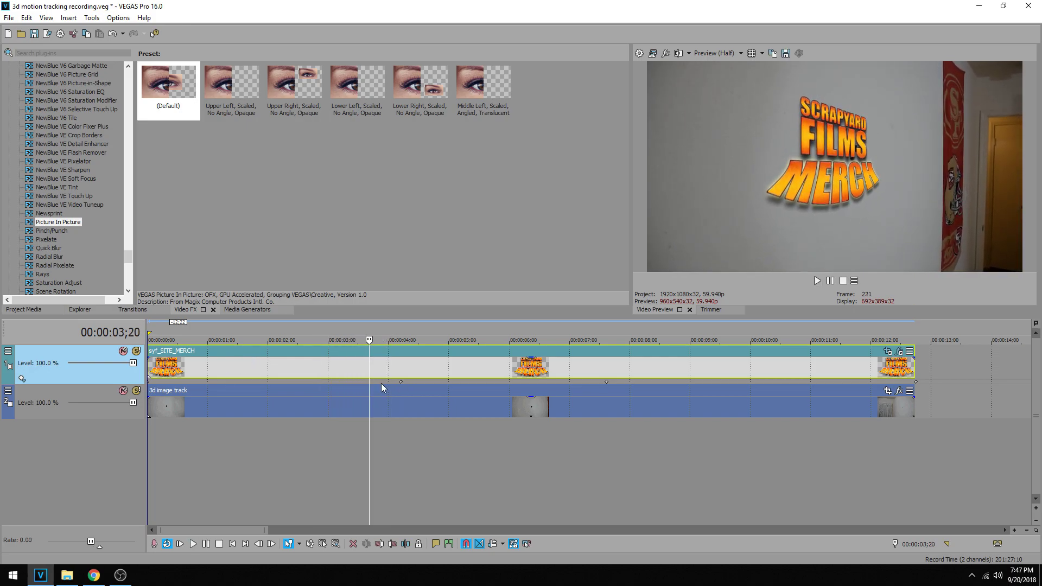
click(8, 351)
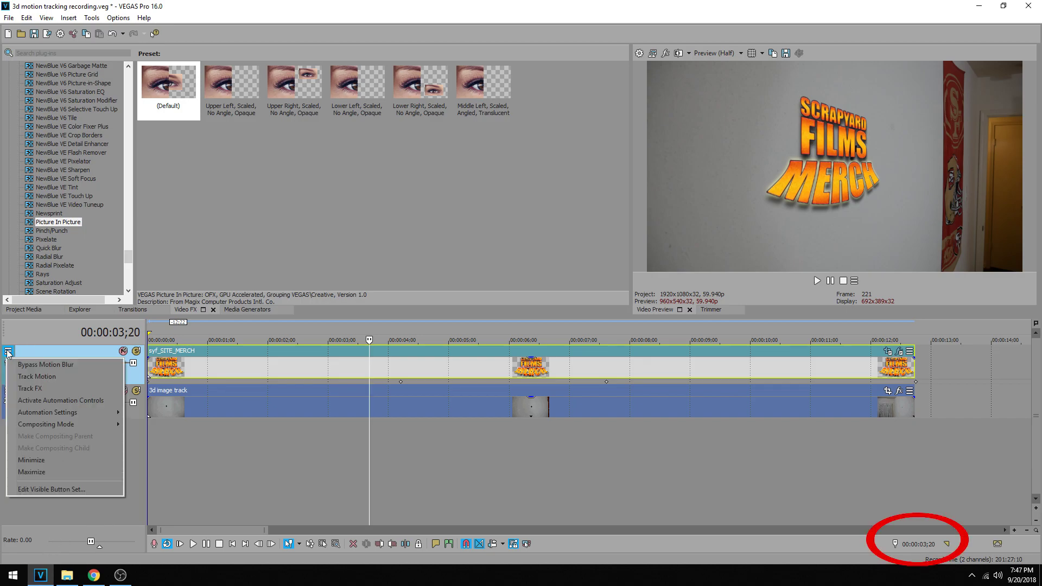
Add an orientation keyframe for the logo at 00:00:03;20 in Track Motion.
click(48, 380)
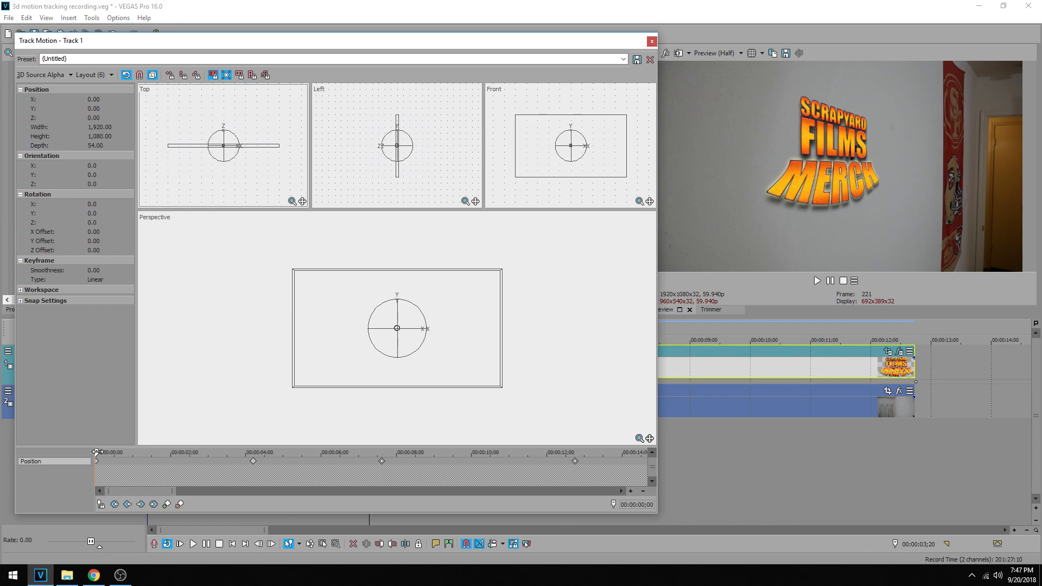
drag(98, 452, 233, 453)
click(166, 504)
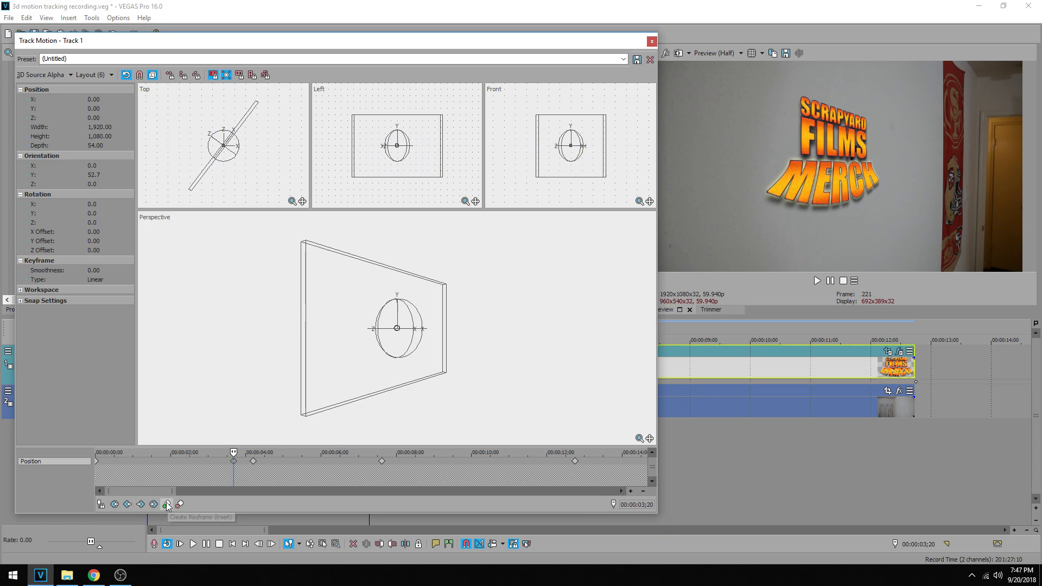
click(253, 462)
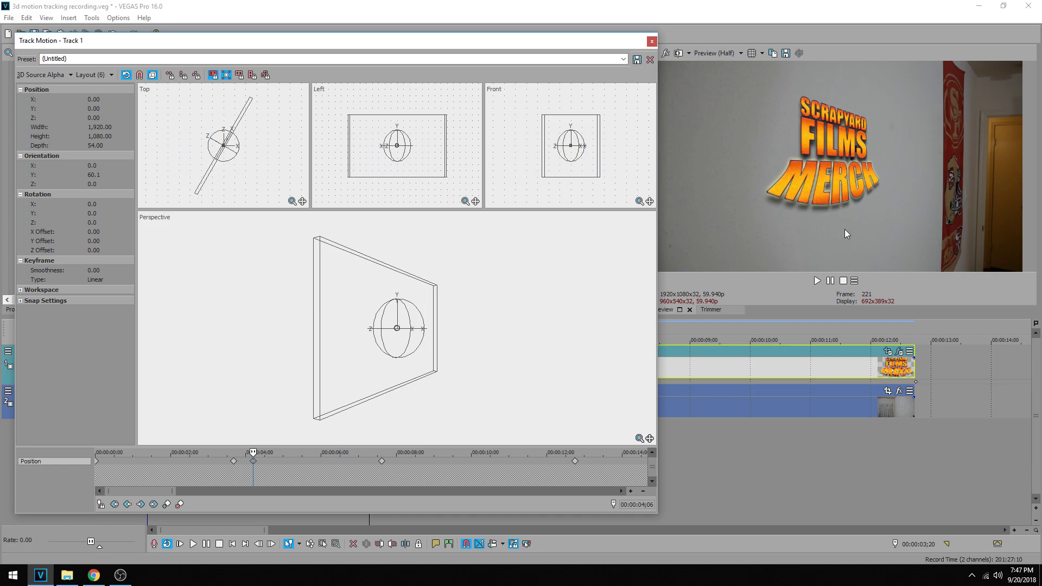
Check playback from 3;20, then add another keyframe near 00:00:04;22 and close Track Motion.
click(233, 465)
key(alt+F4)
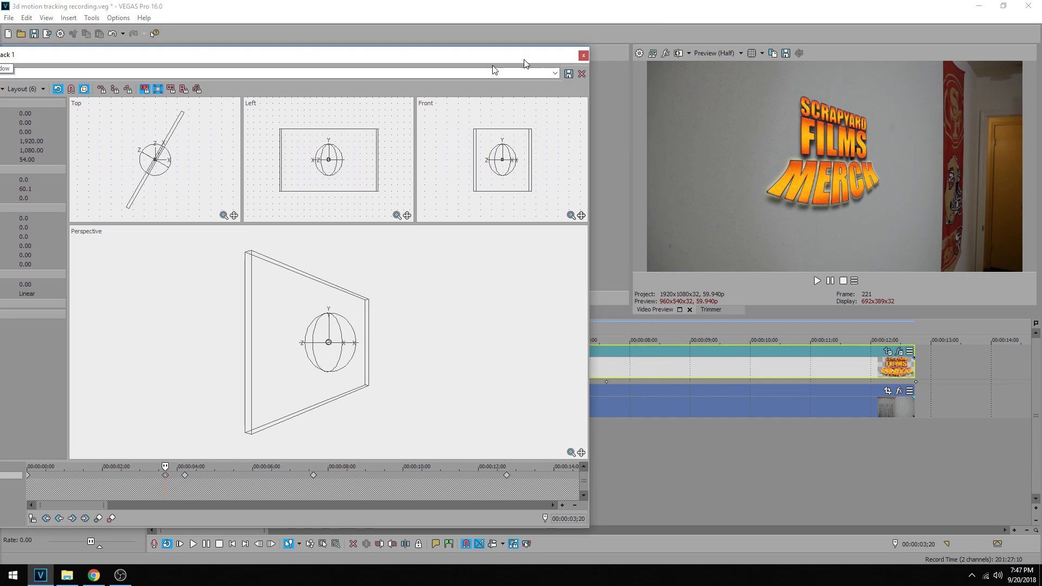
key(space)
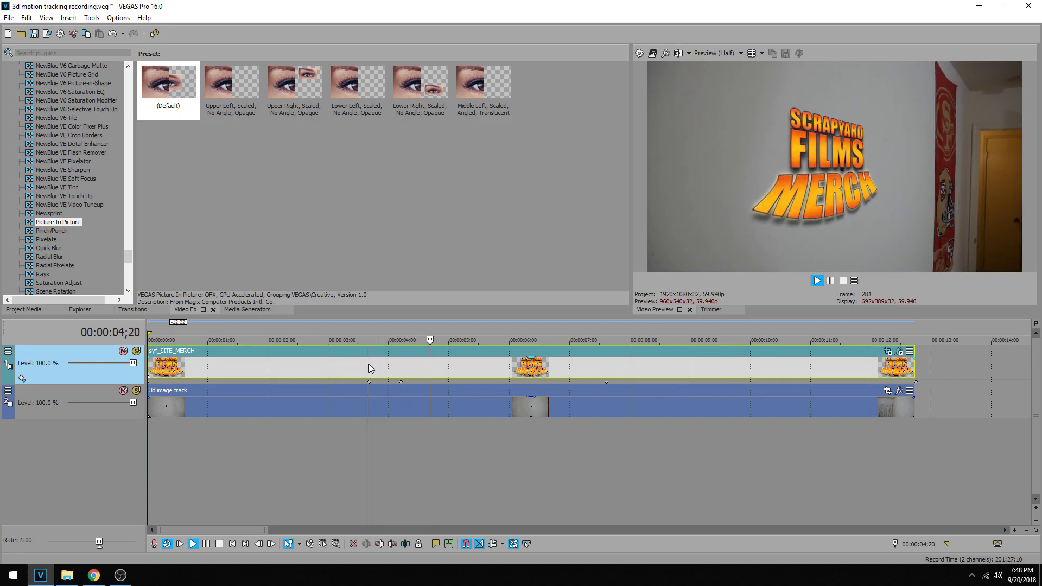
key(Left)
key(Left)
key(Left)
key(Left)
key(Left)
key(Left)
key(Left)
key(Left)
key(Left)
key(Left)
key(Left)
key(Left)
key(Left)
key(Left)
key(Left)
key(Left)
key(Left)
key(Left)
key(Left)
key(Left)
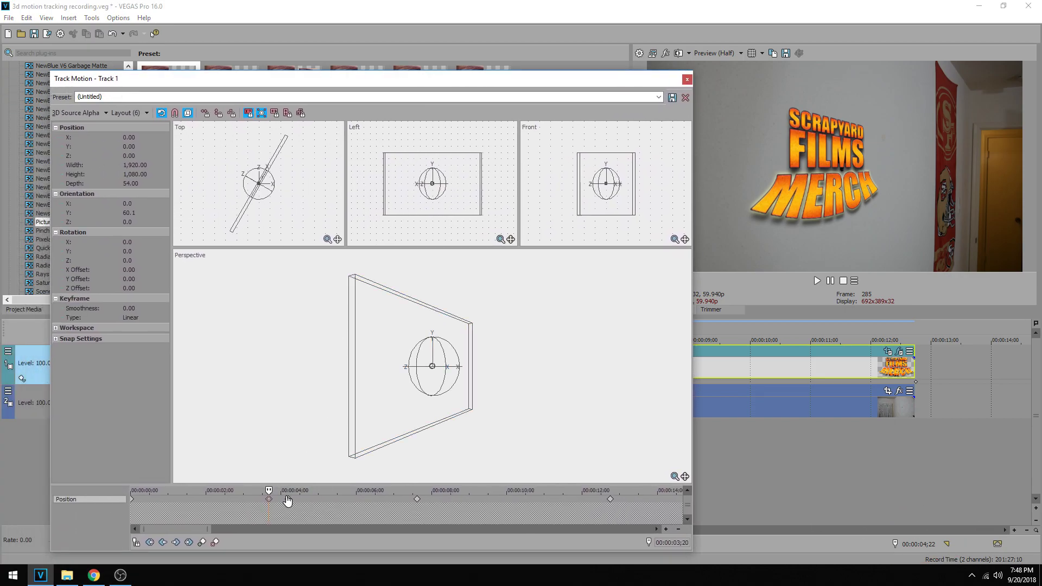
double_click(288, 501)
drag(288, 490, 308, 491)
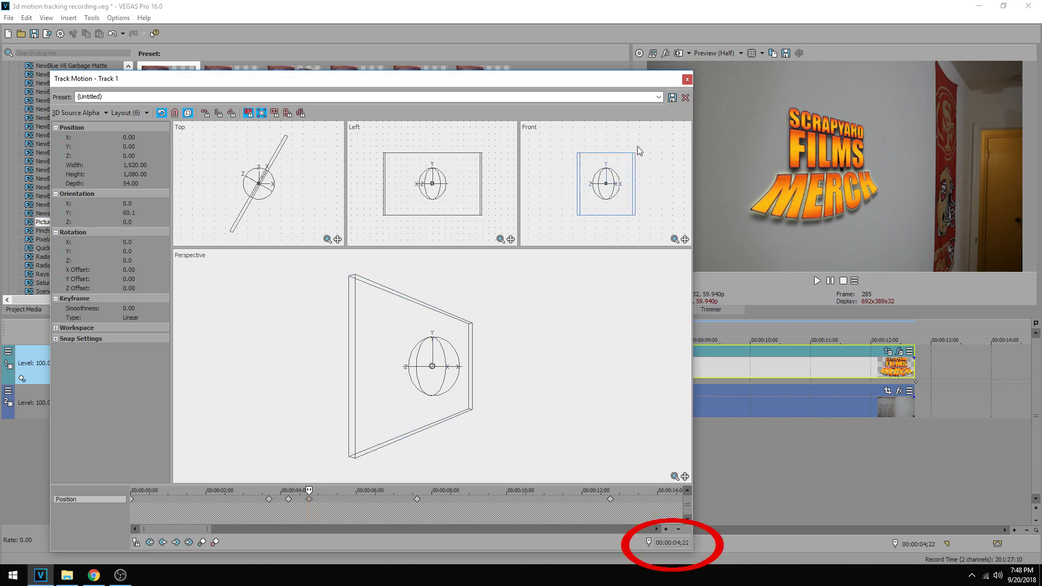
click(687, 79)
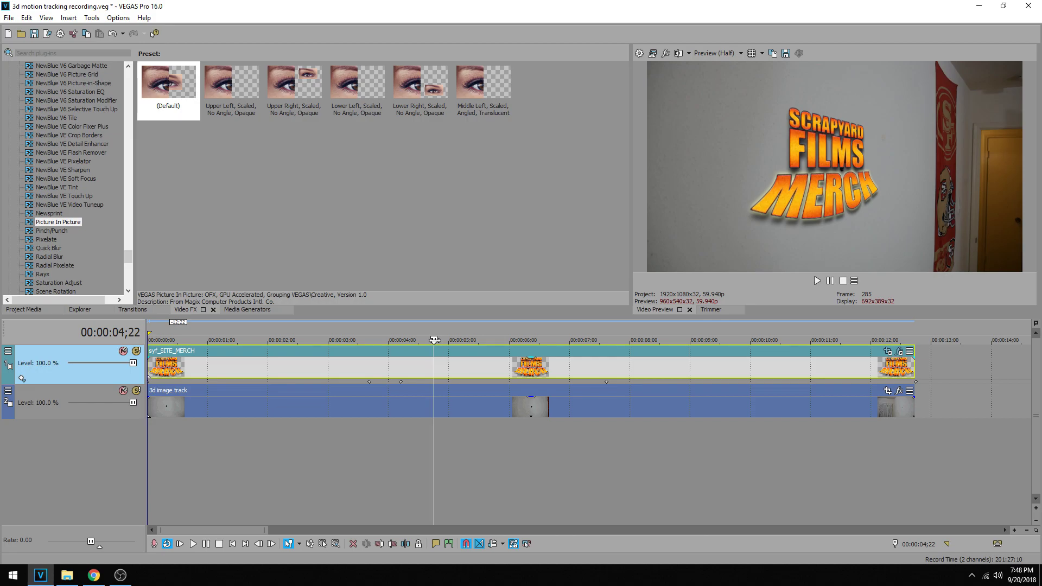
Play the project from the start to review tracking, then park the playhead at 00:00:03;20.
drag(434, 340, 152, 371)
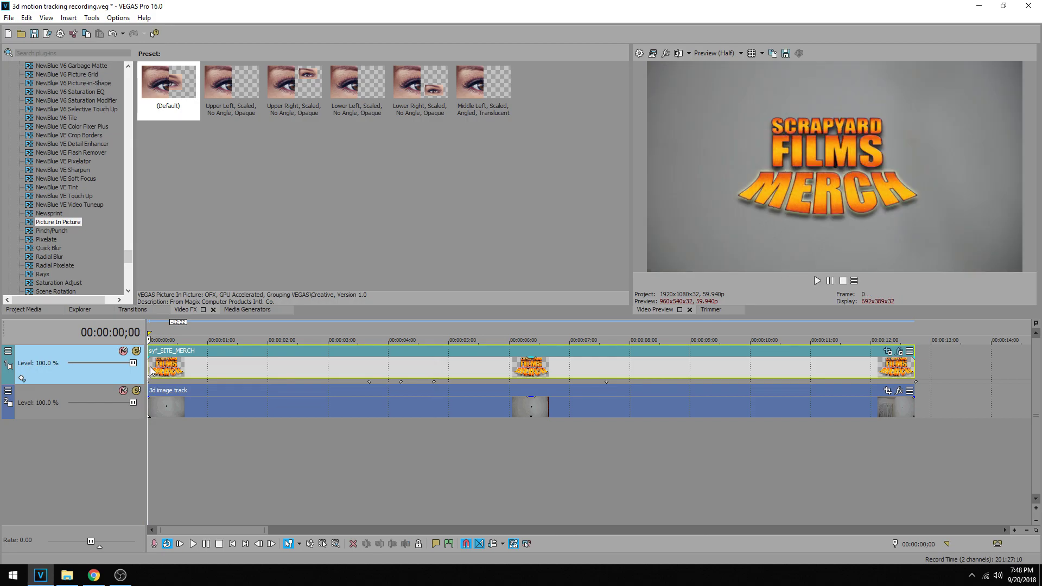
key(space)
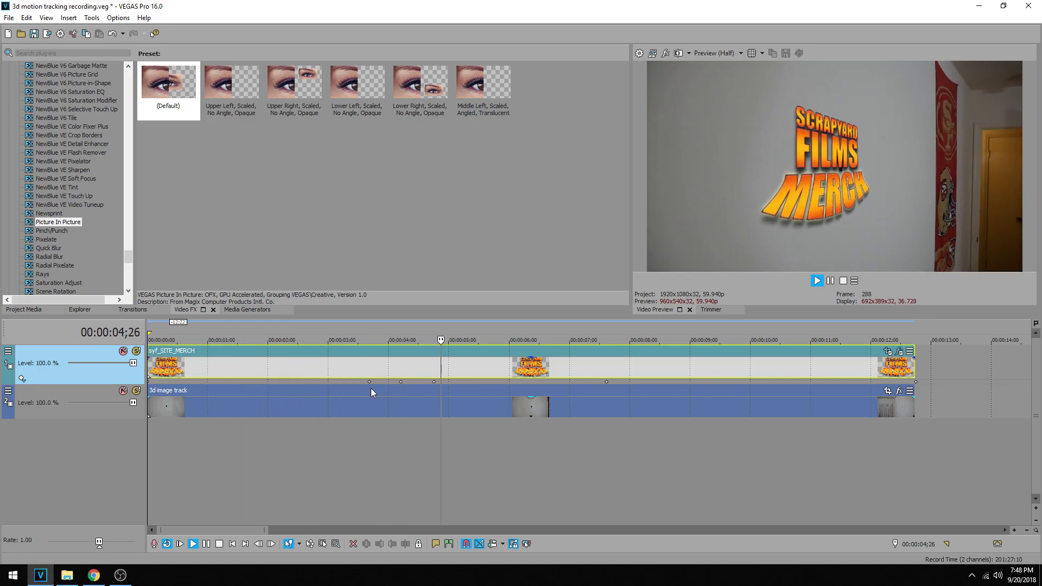
key(space)
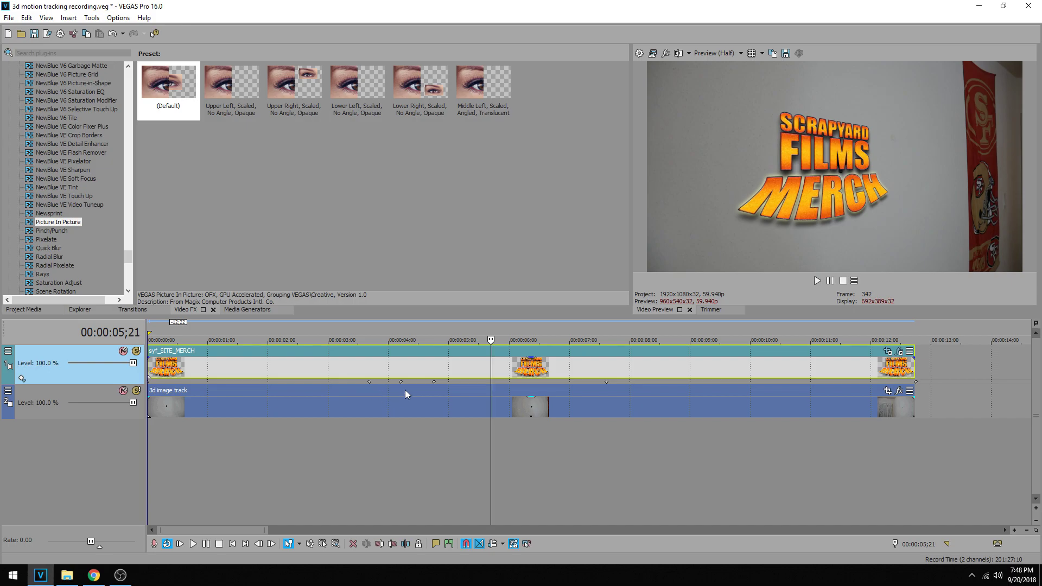
click(369, 369)
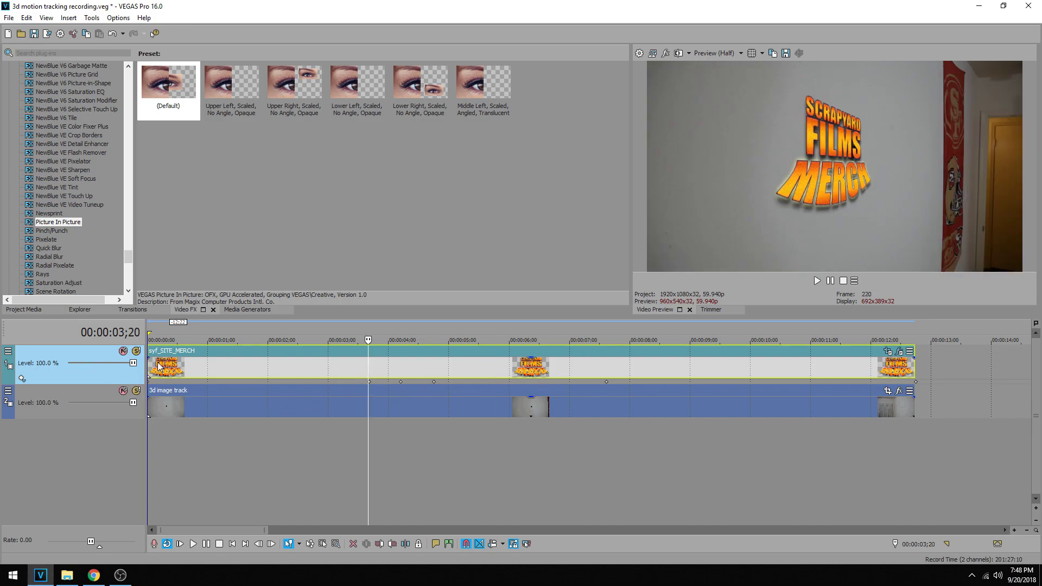
Enlarge the logo frame at the 00:00:03;20 keyframe to about 2,739 by 1,541.
click(8, 351)
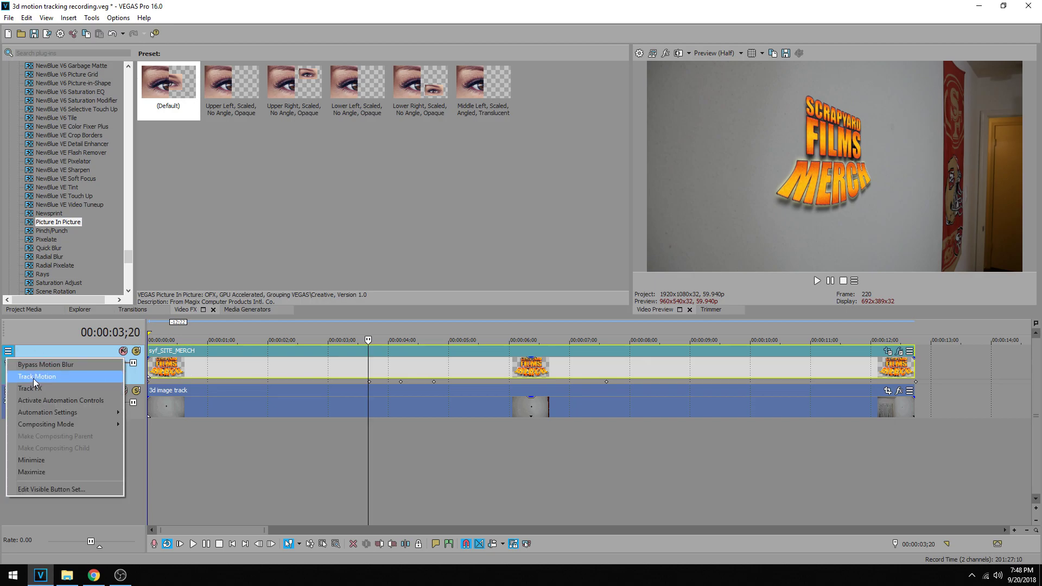
click(34, 379)
click(268, 499)
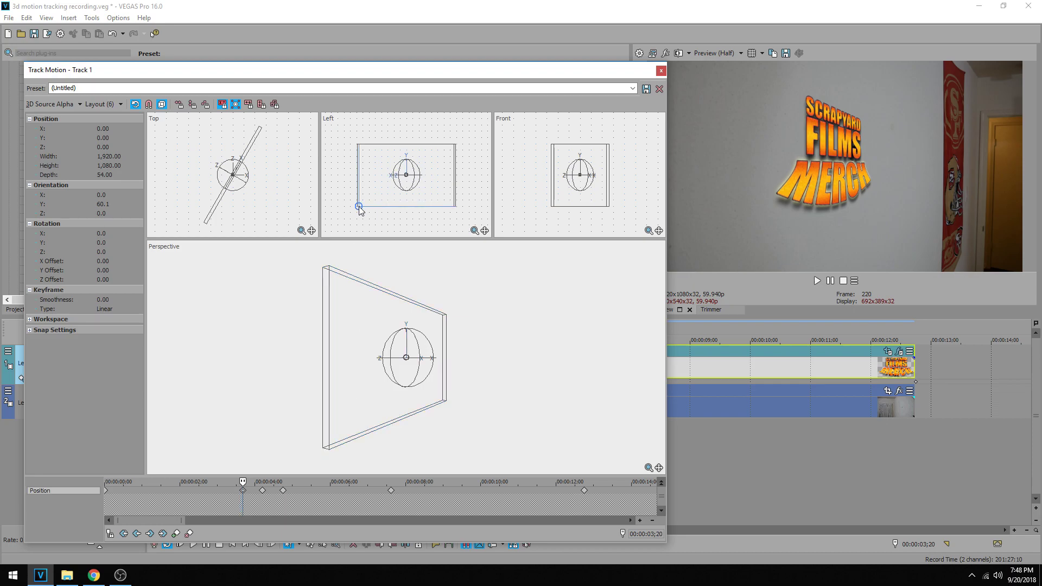
drag(360, 206, 337, 219)
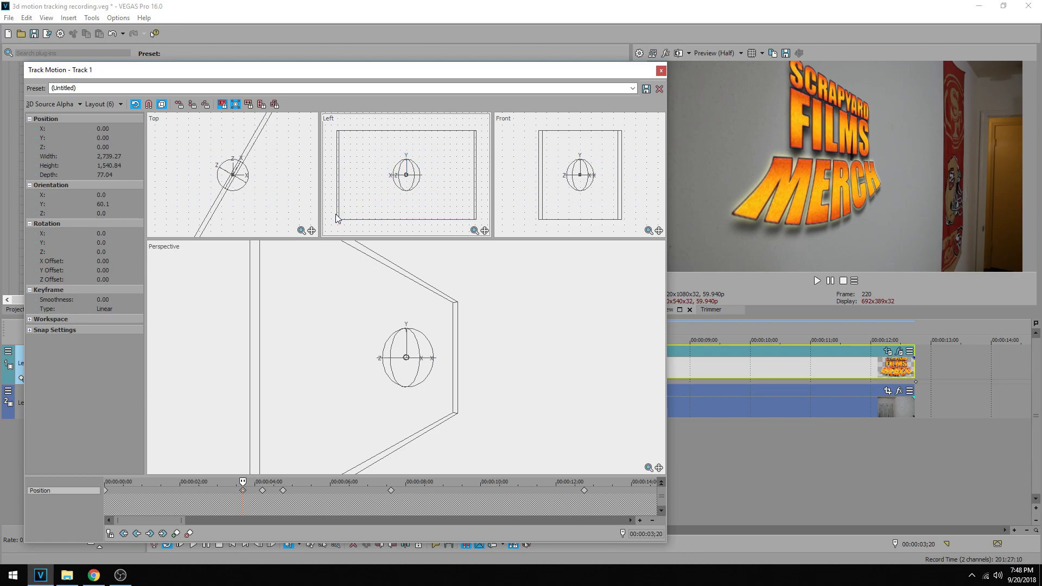
Step through the keyframes at 04;06 and 04;22 to about 07;04, then close Track Motion.
click(244, 494)
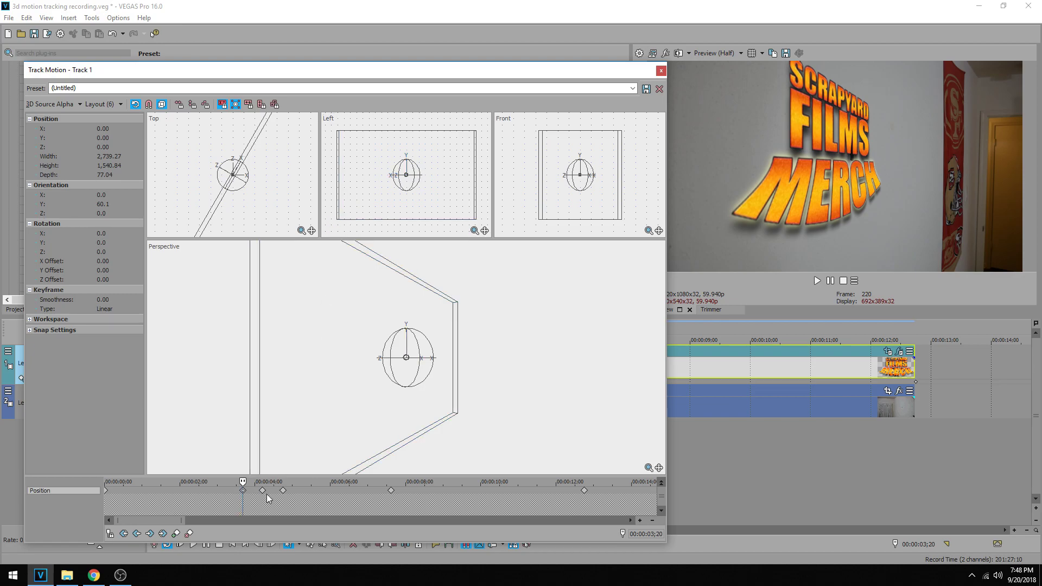
click(263, 491)
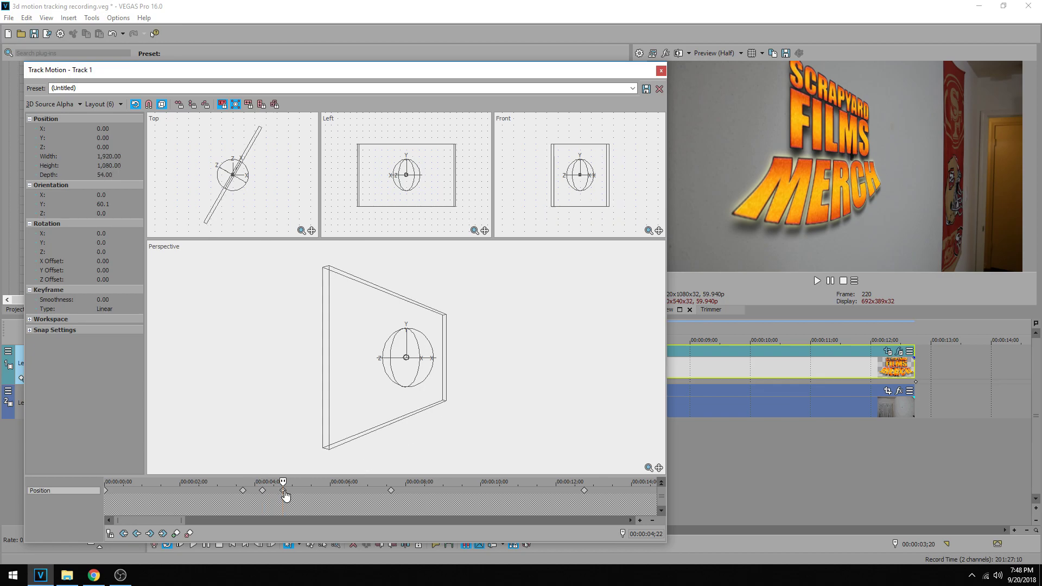
click(283, 490)
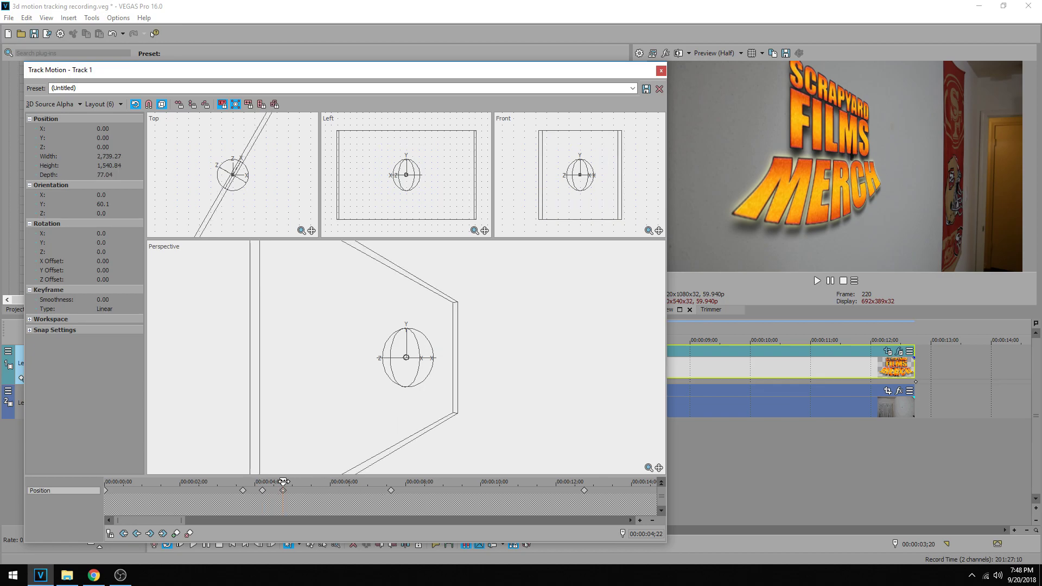
drag(283, 481, 390, 481)
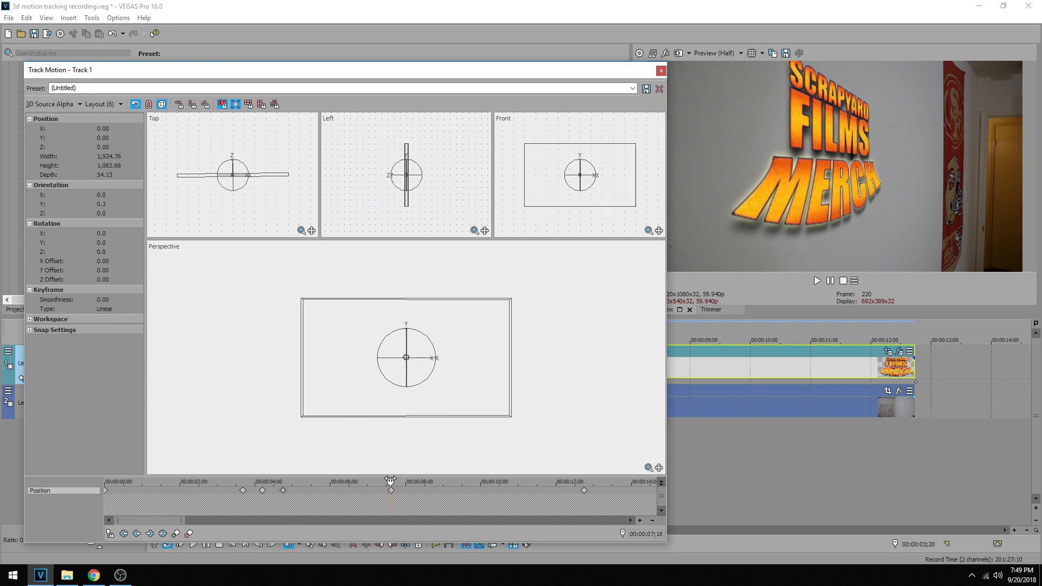
click(661, 71)
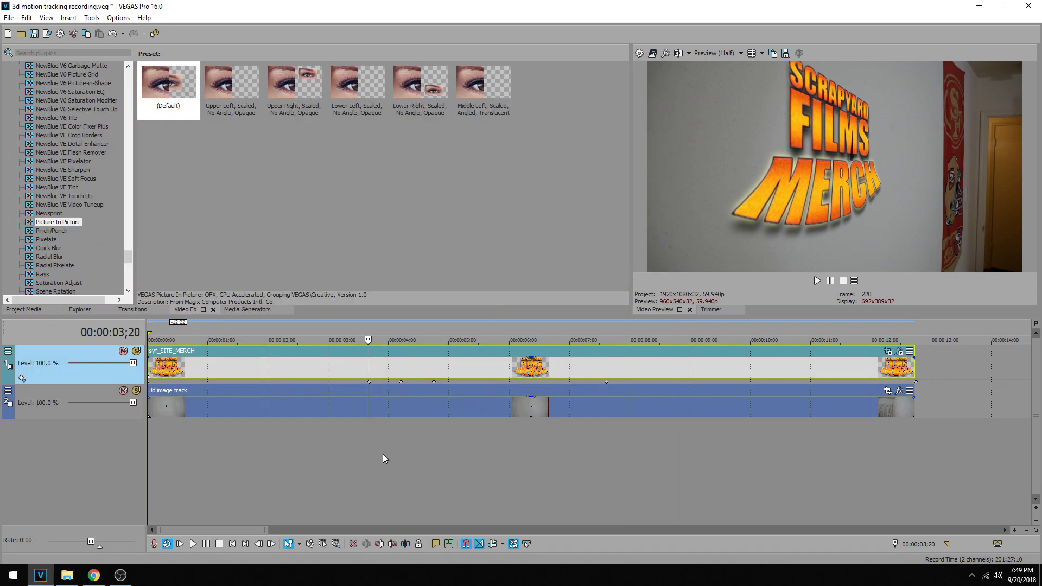
Play from 00:00:03;20, then shuttle with J and L to park at 00:00:11;29.
key(space)
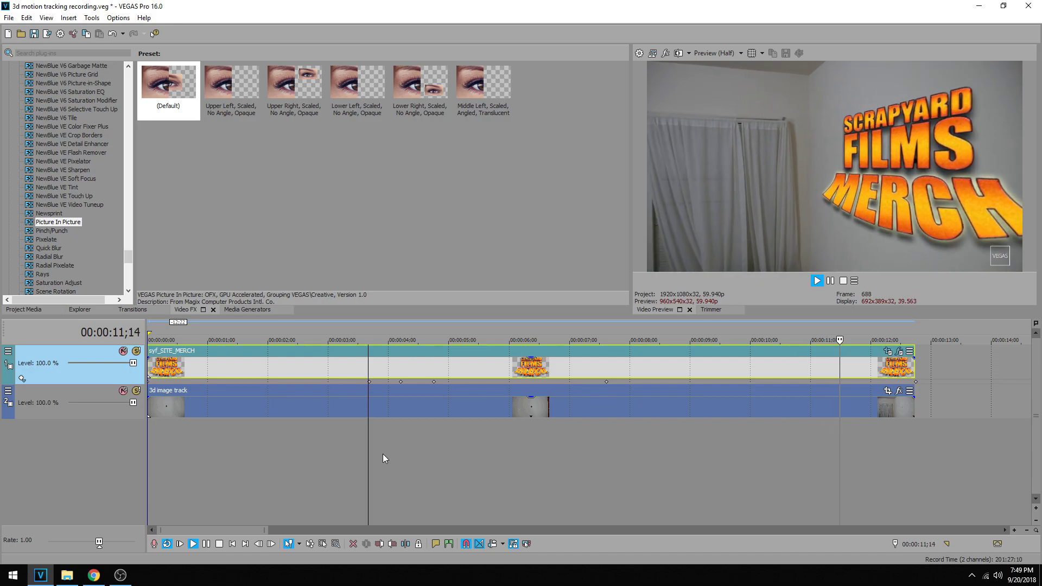
key(Return)
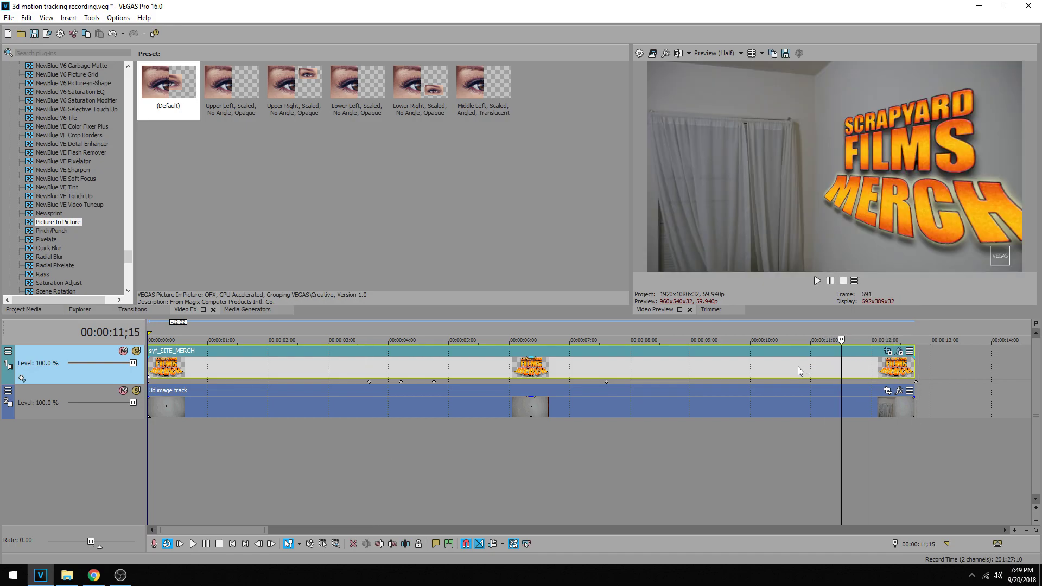
click(798, 368)
key(Return)
key(Return)
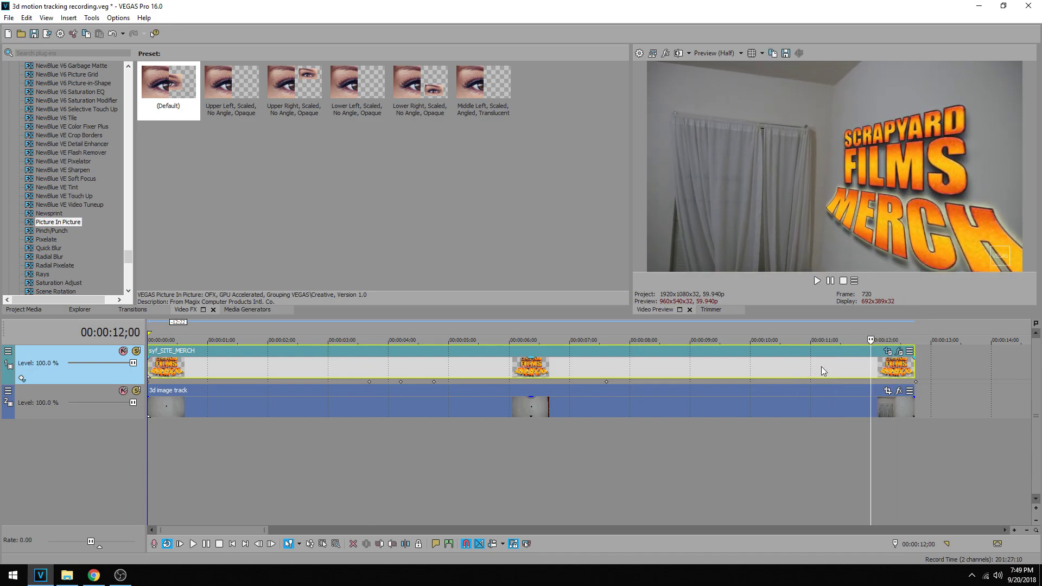
key(j)
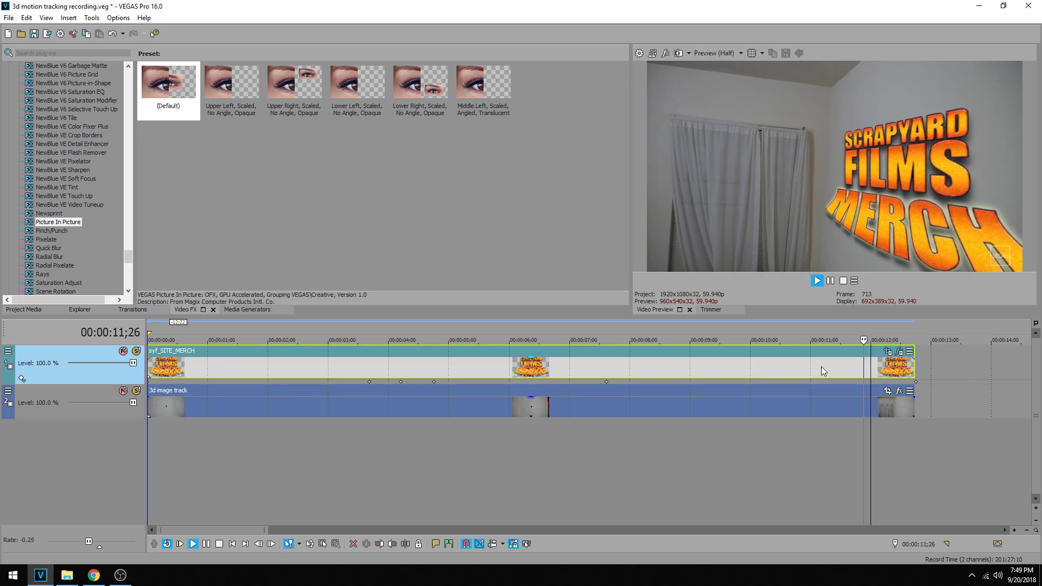
key(l)
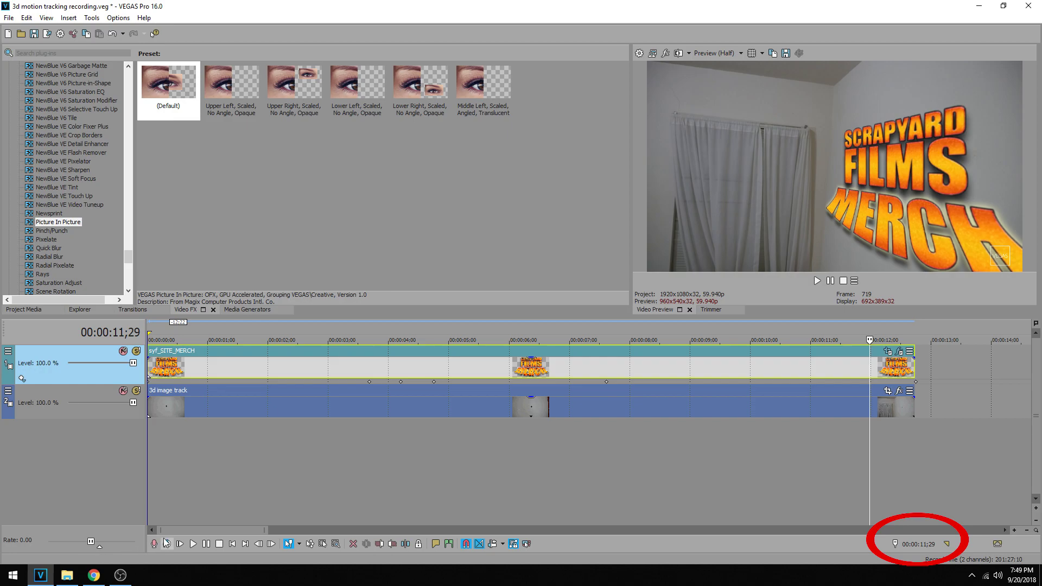
click(8, 351)
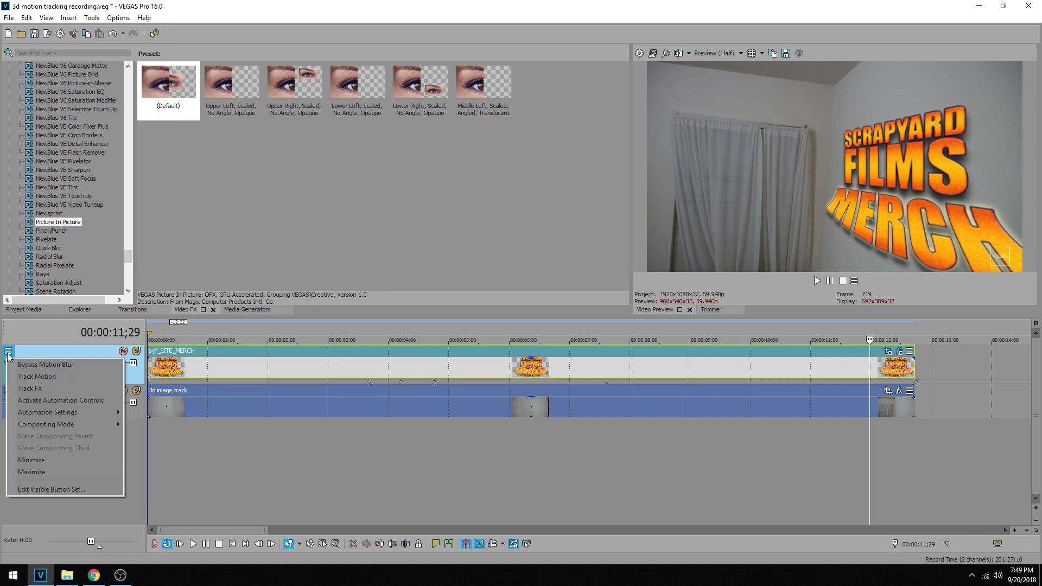
click(43, 370)
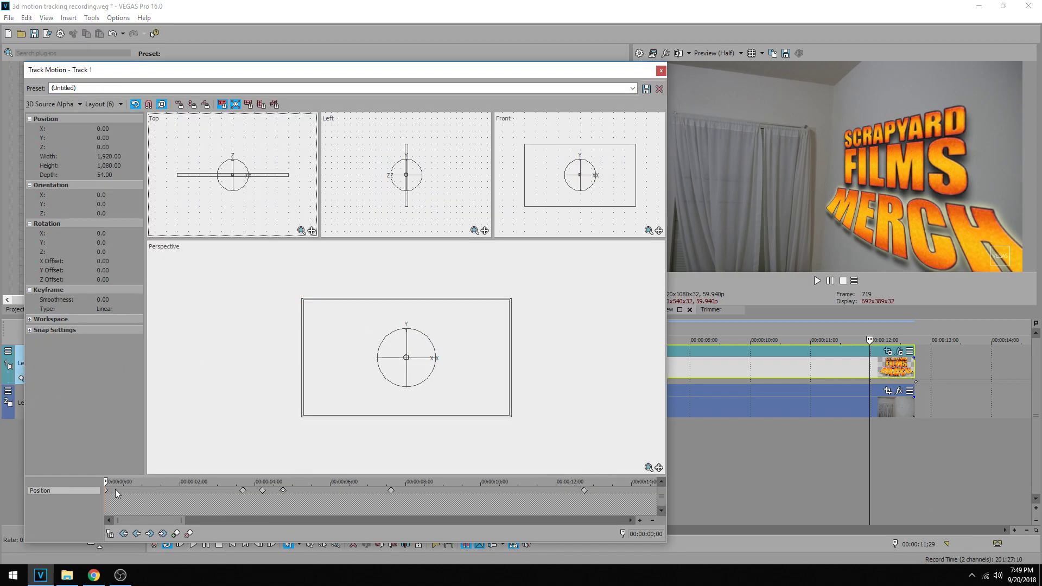
drag(109, 481, 564, 463)
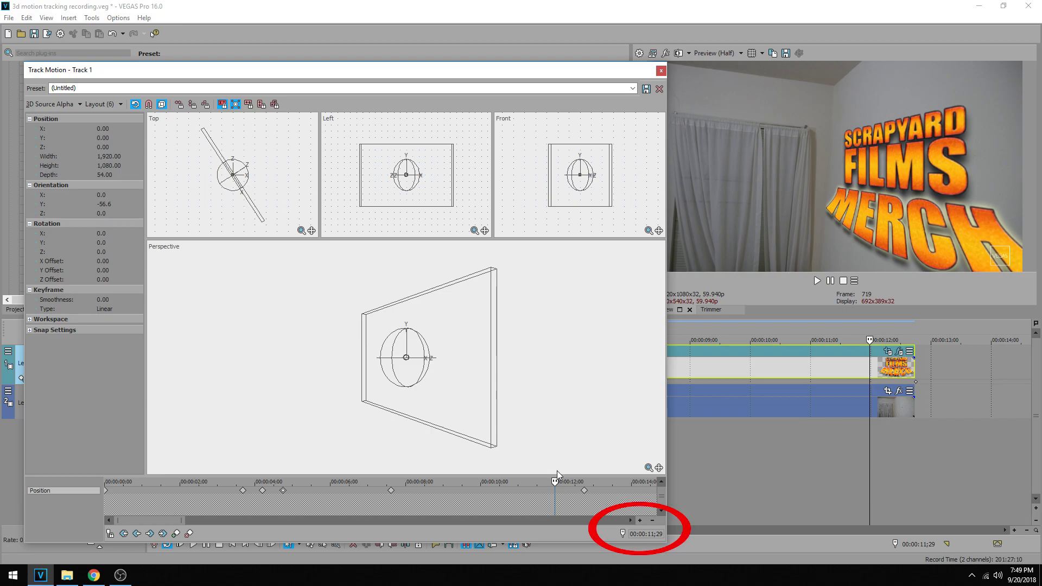
click(585, 494)
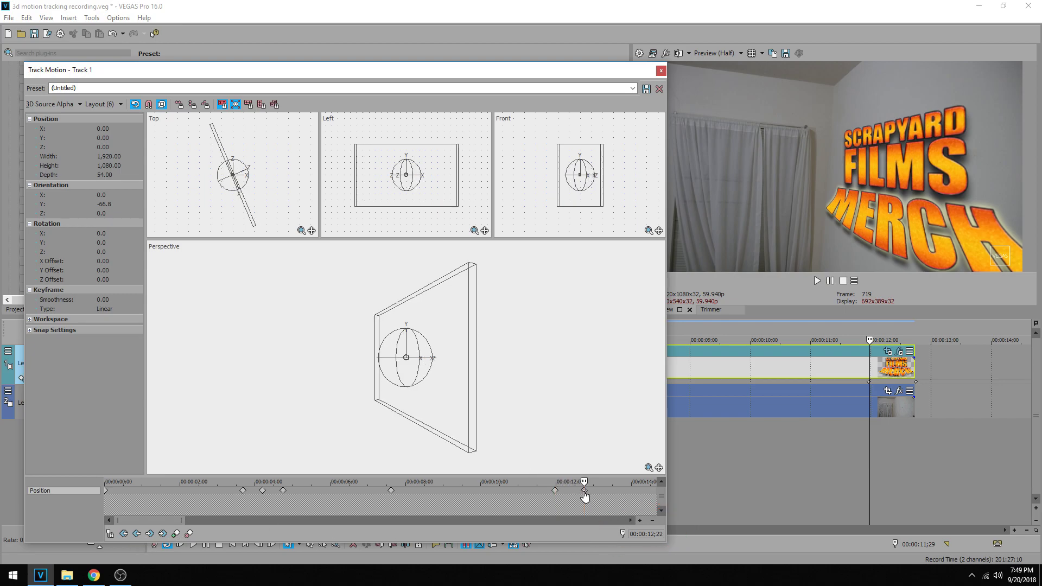
click(555, 492)
click(661, 71)
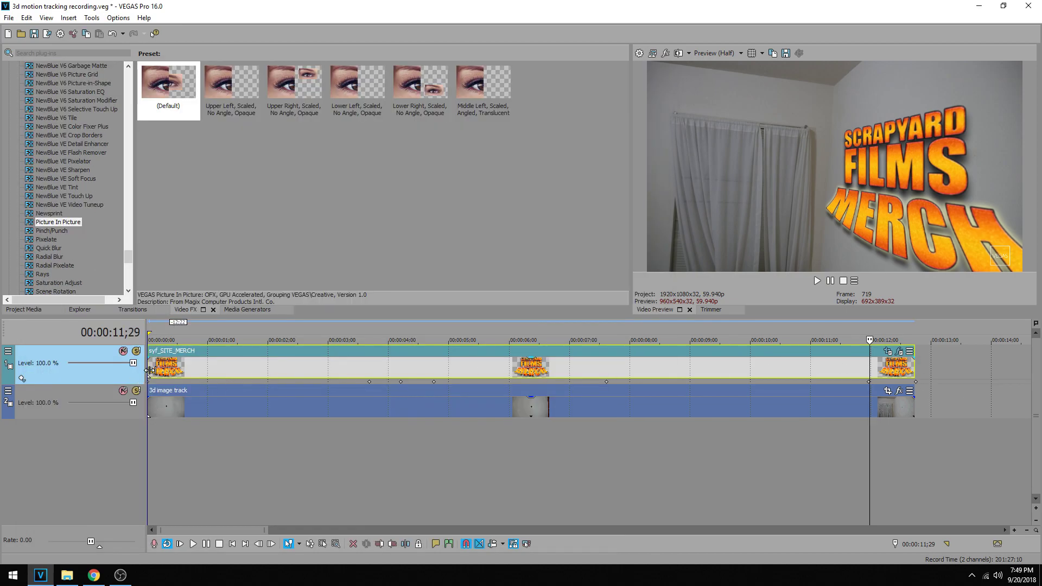
Play the tracked logo from the start to about 00:00:12;11, then return to 00:00:00;00.
click(150, 371)
key(space)
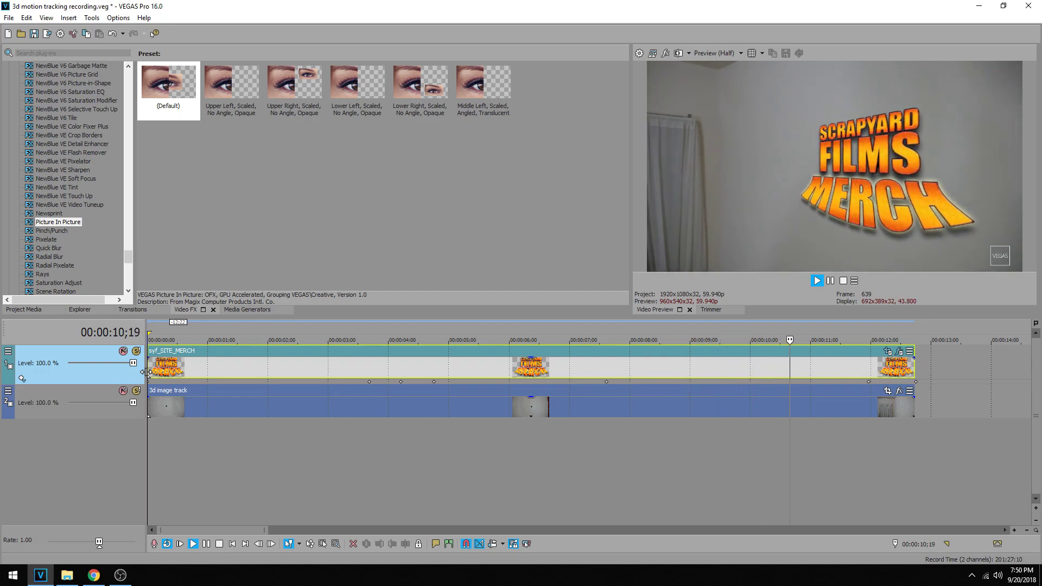
key(Return)
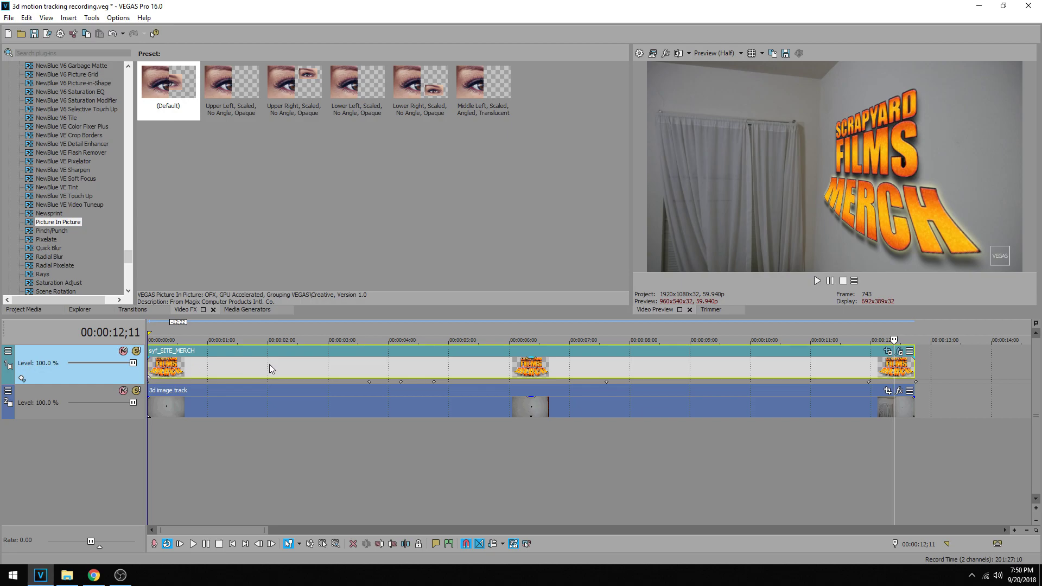
click(387, 388)
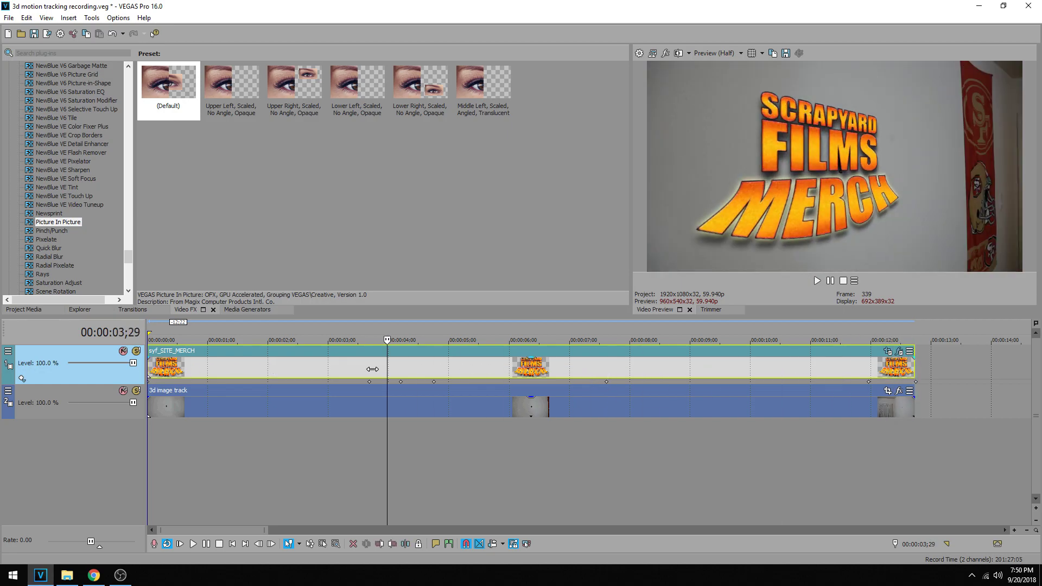
key(ctrl+Home)
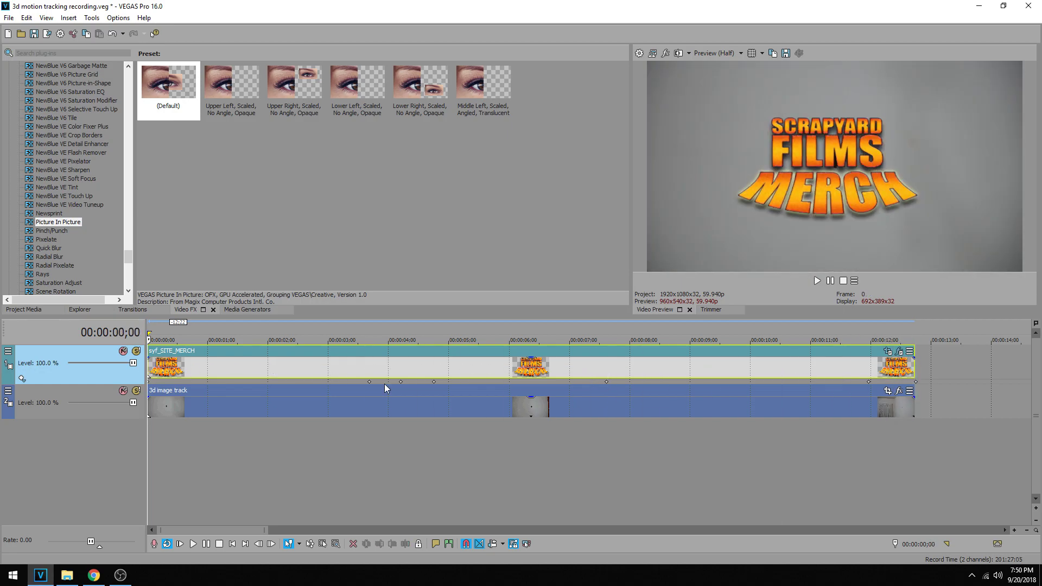